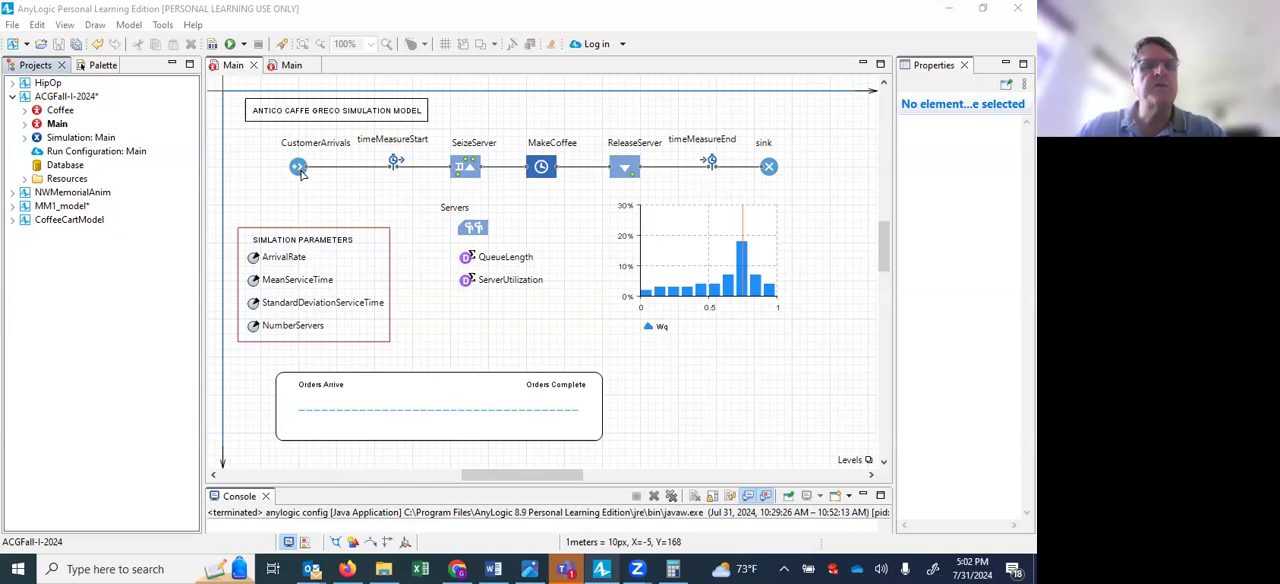
Browse the component palette, looking at the Material Handling Library and returning to the Process Modeling Library.
click(105, 67)
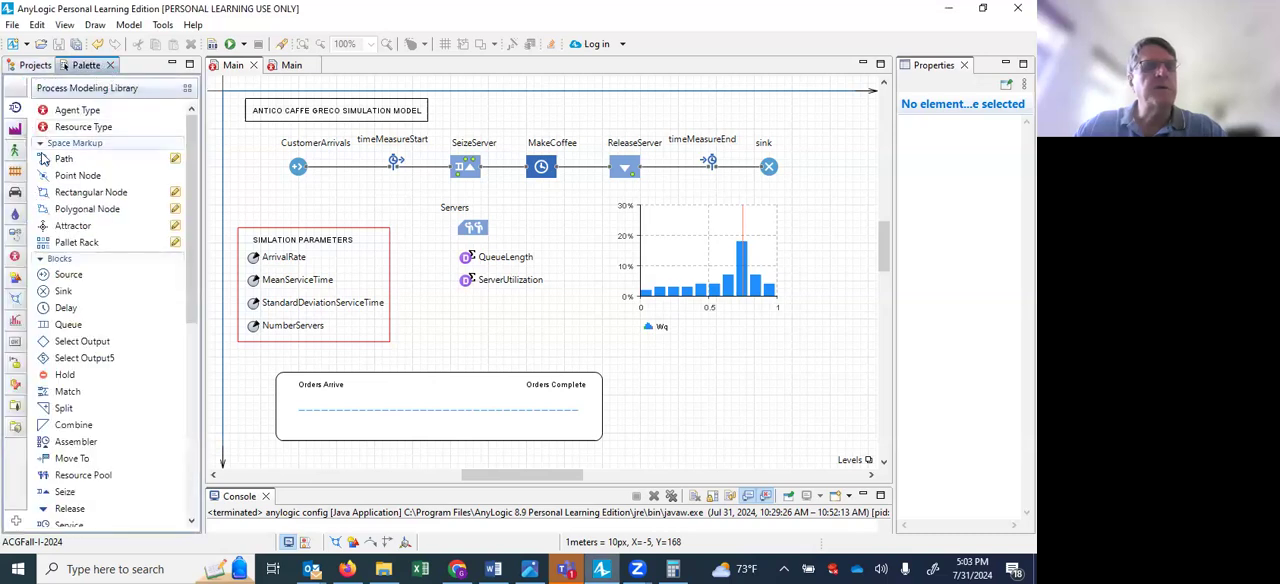
click(16, 131)
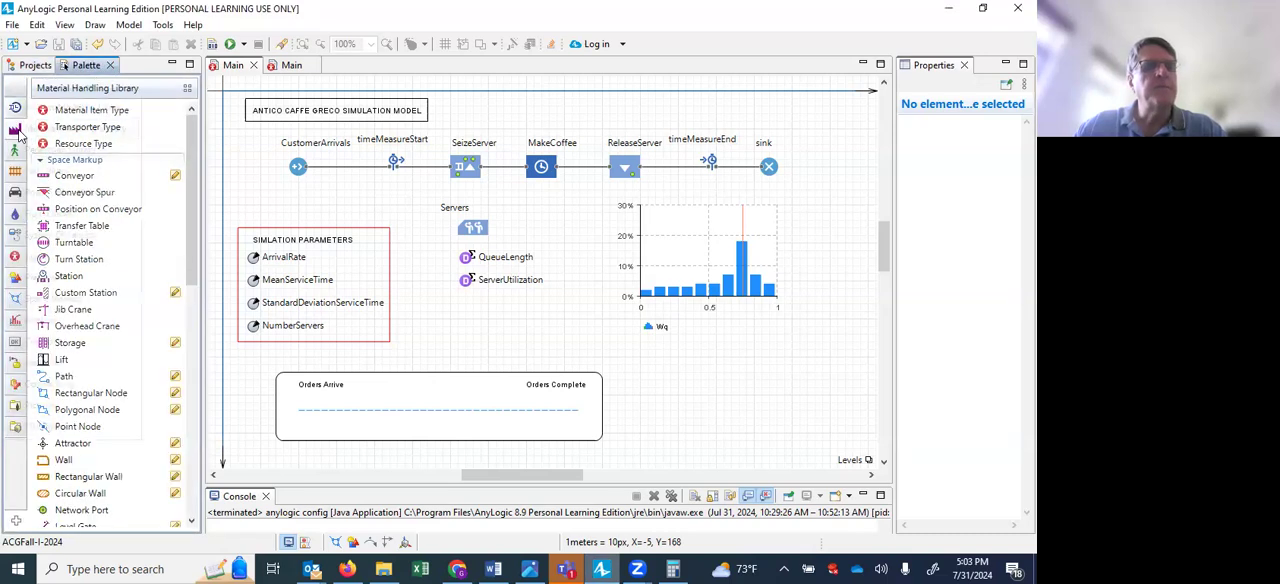
mouse_move(18, 133)
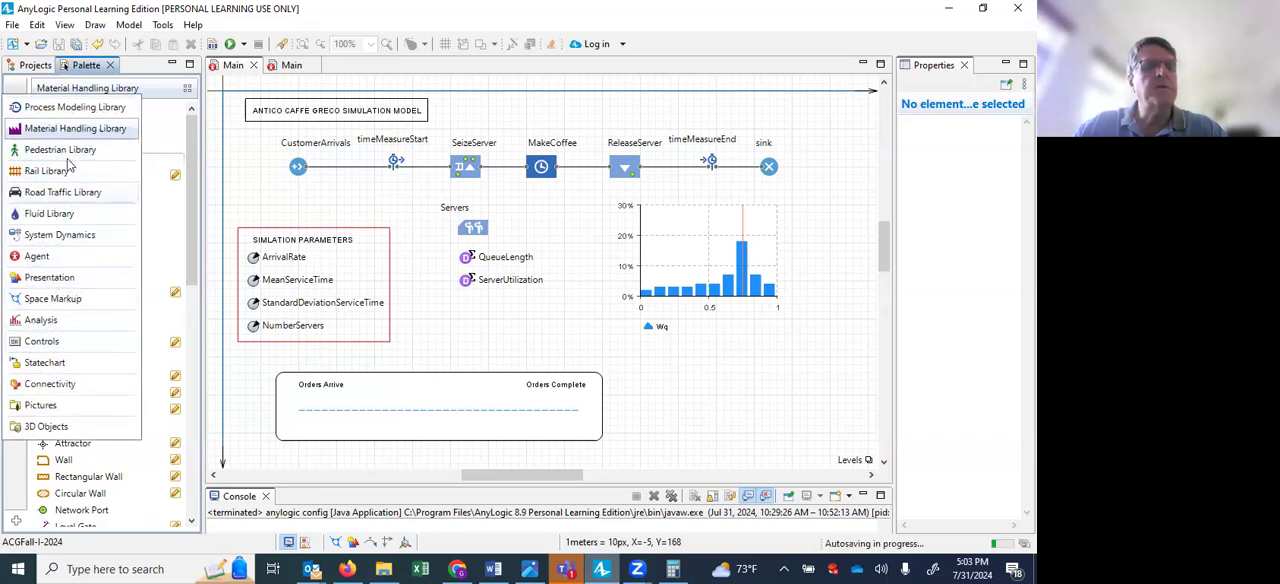
click(62, 107)
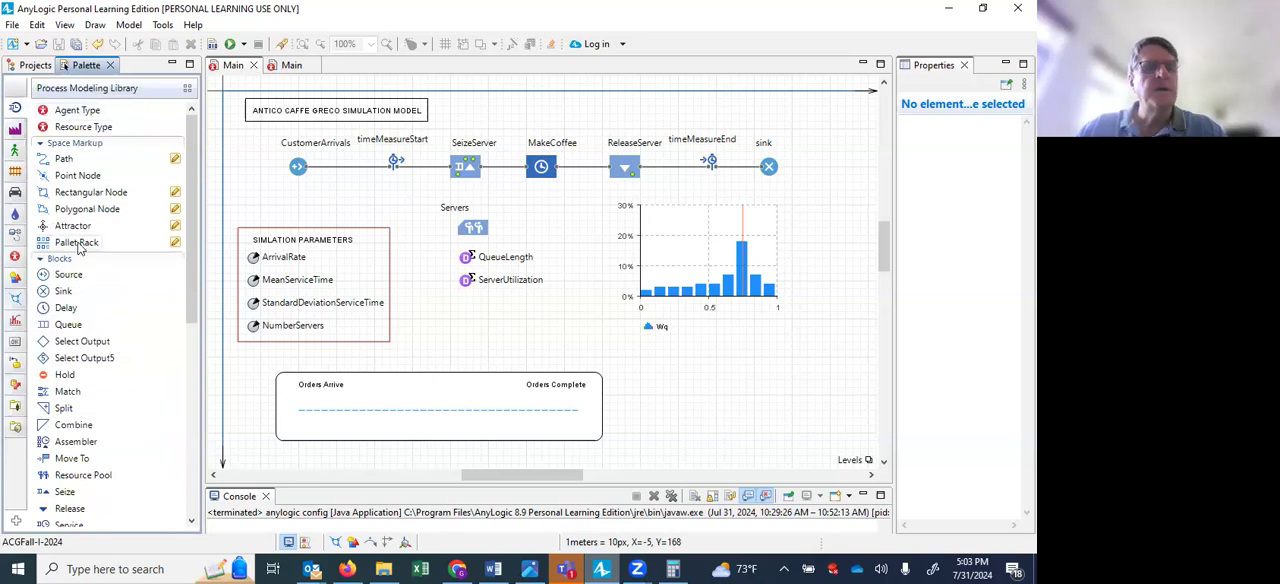
mouse_move(68, 278)
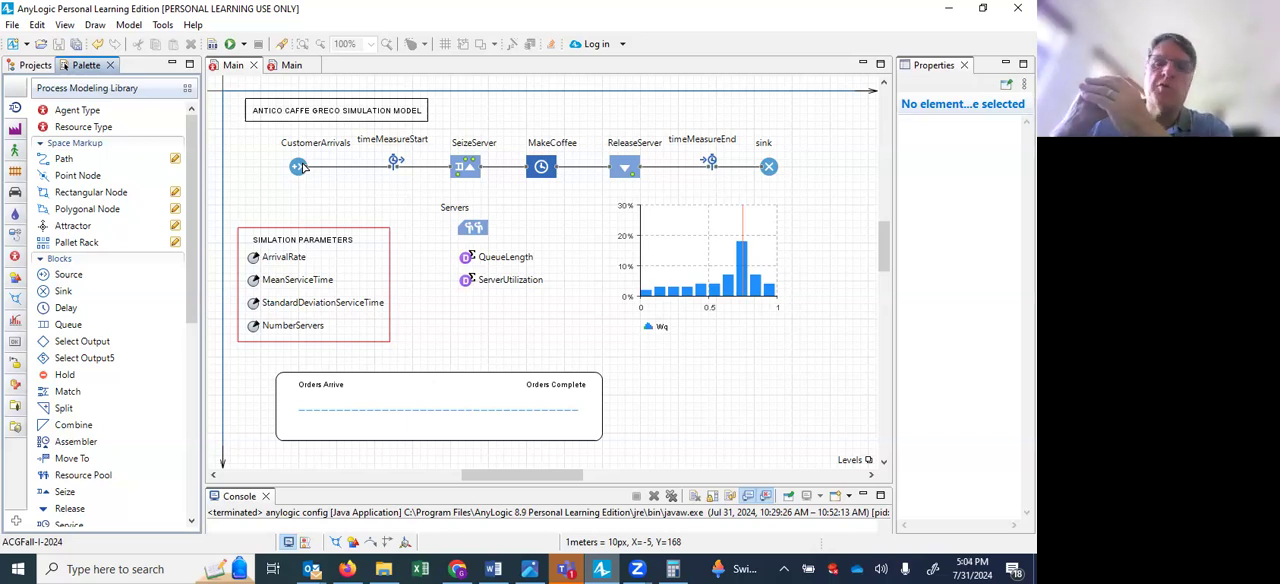
Inspect the CustomerArrivals source's properties, including the arrival definition options, the arrival rate and the maximum number of arrivals.
click(300, 167)
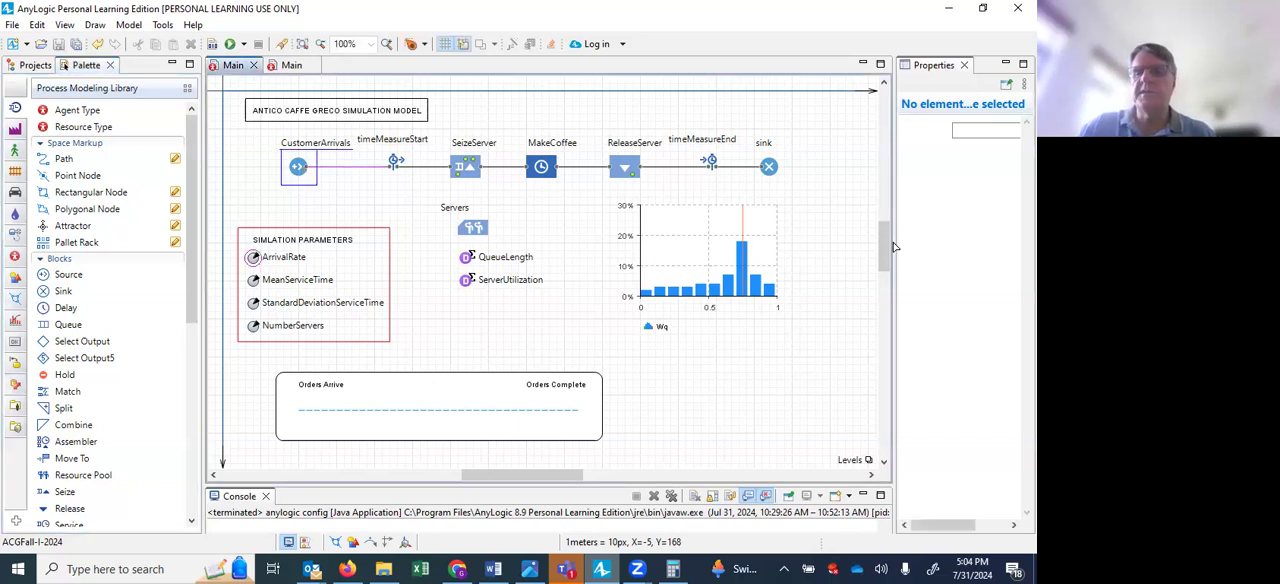
drag(895, 250, 714, 275)
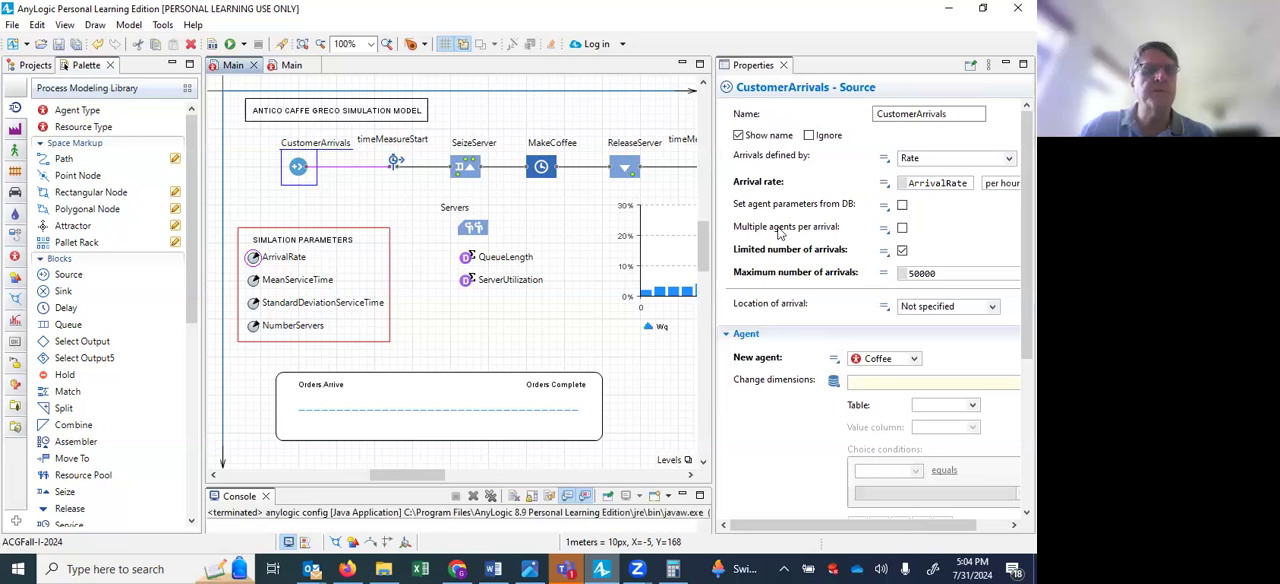
drag(712, 244, 634, 265)
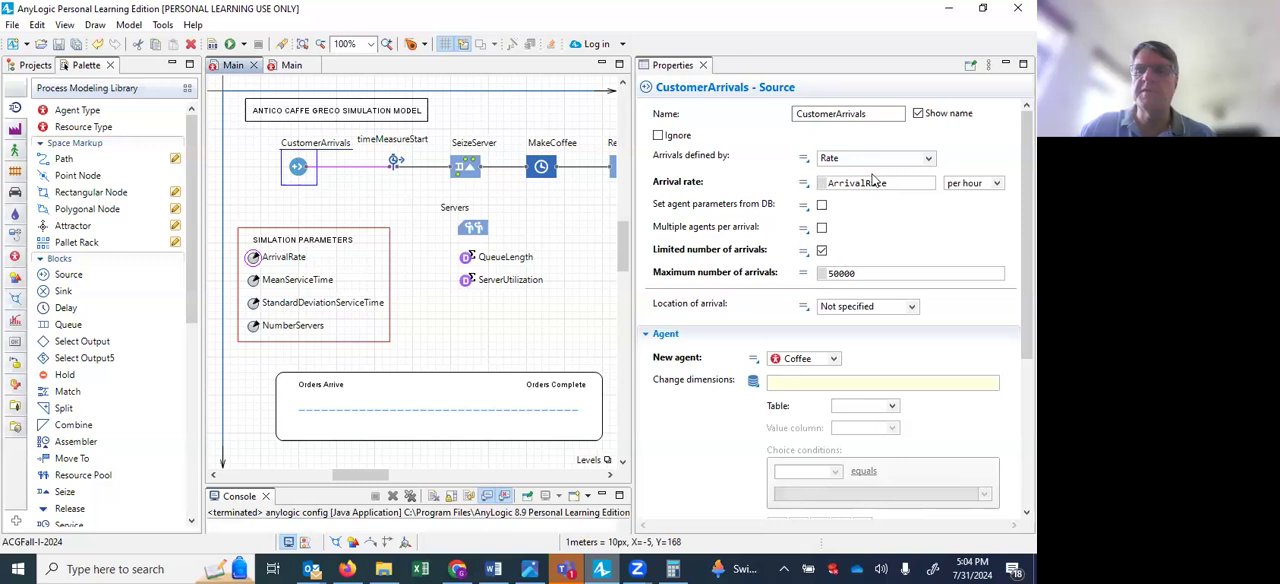
click(929, 160)
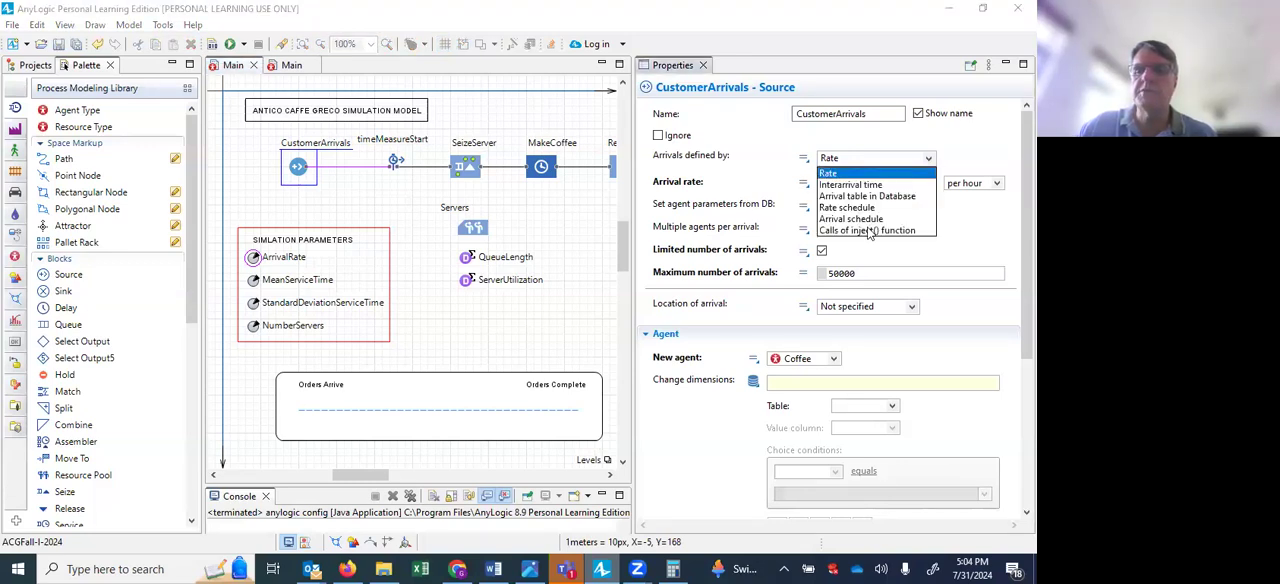
click(958, 145)
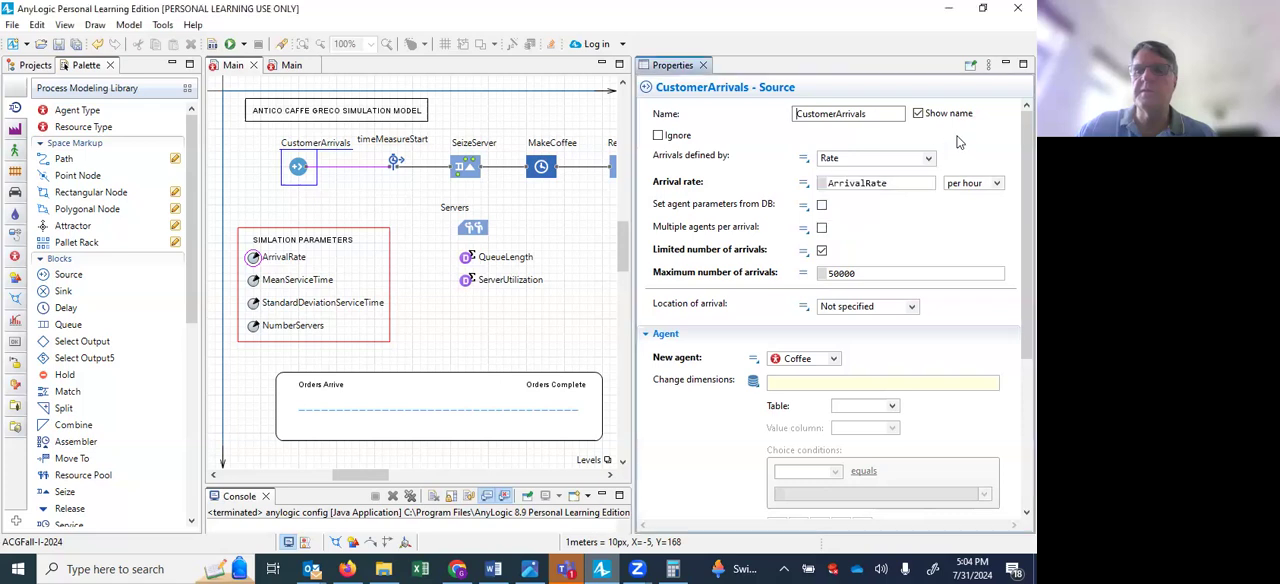
click(896, 185)
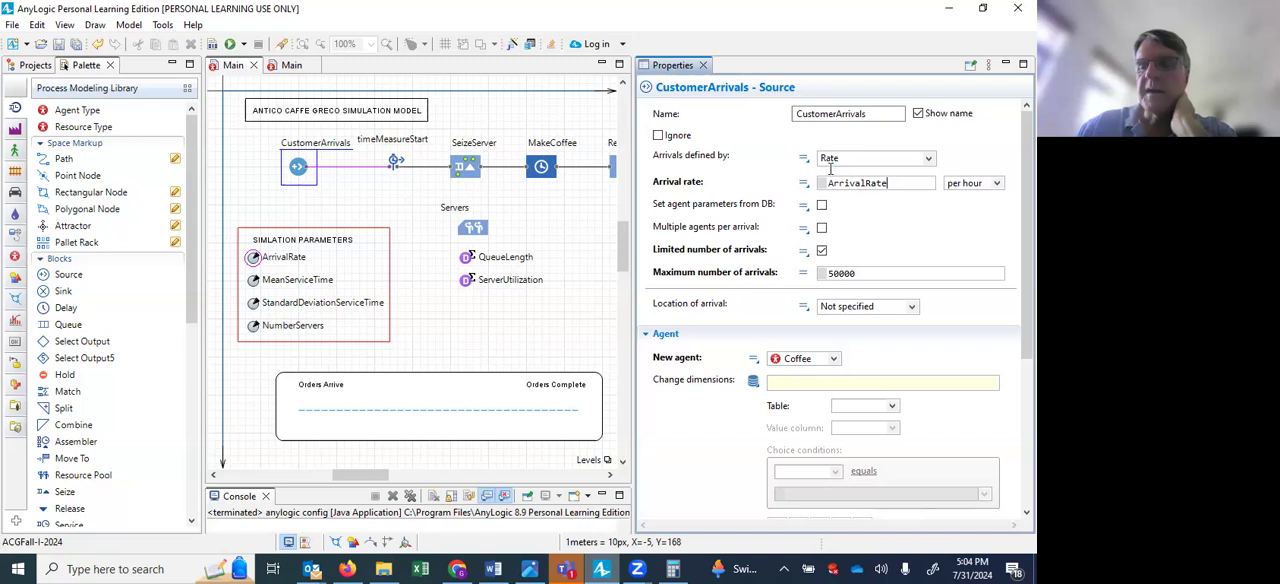
click(856, 272)
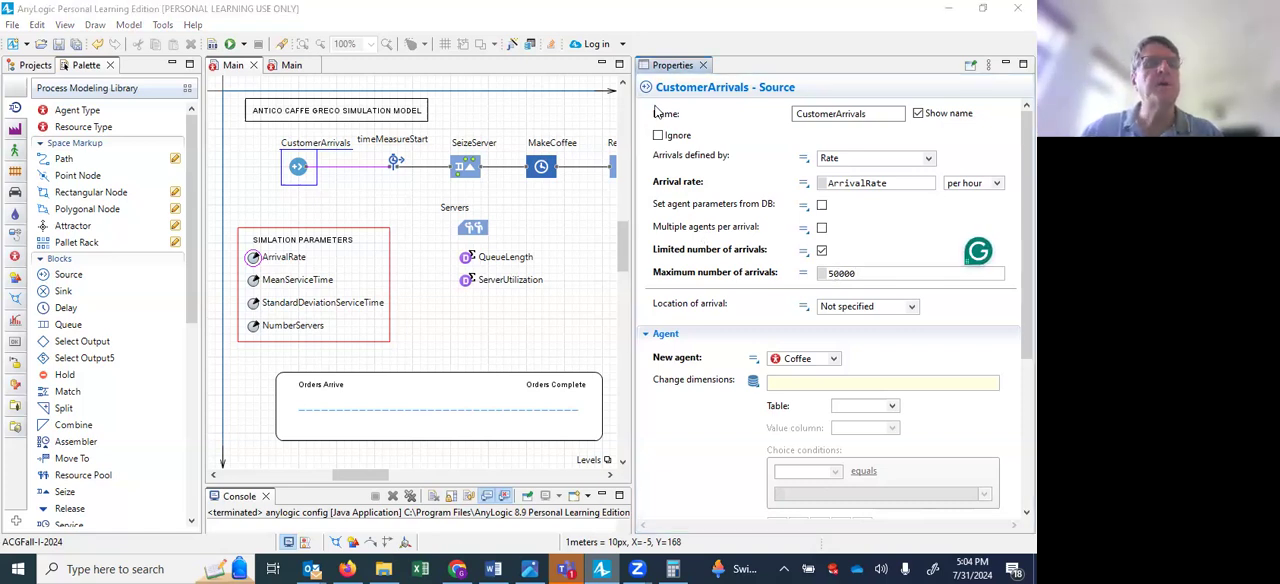
View the program's version and licence information, and close it again.
click(194, 25)
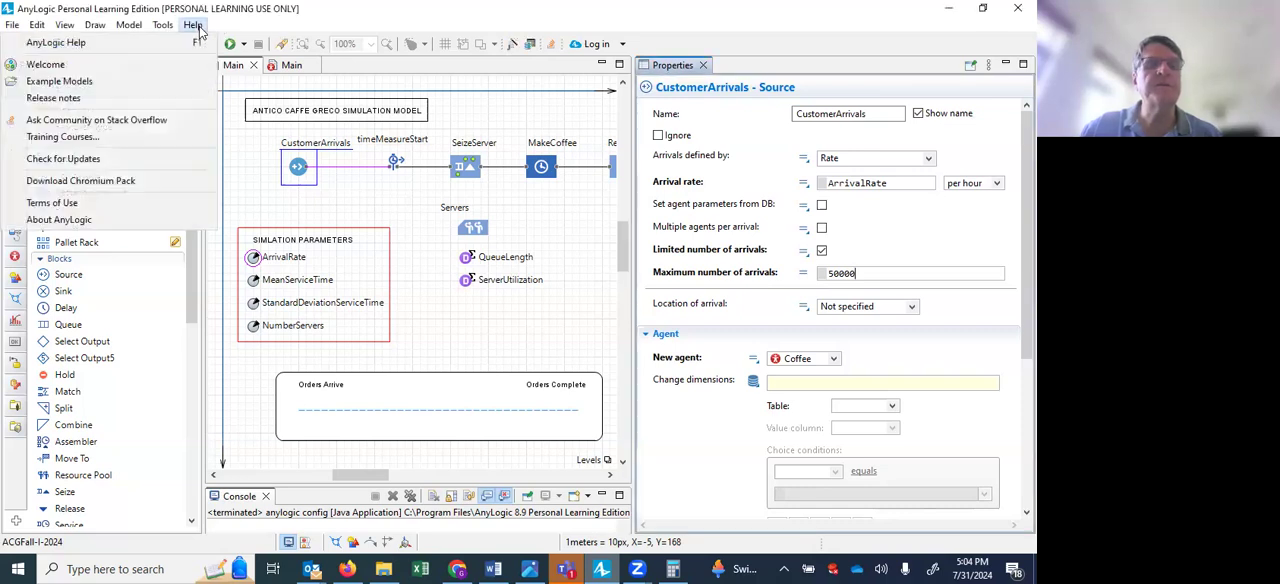
click(98, 219)
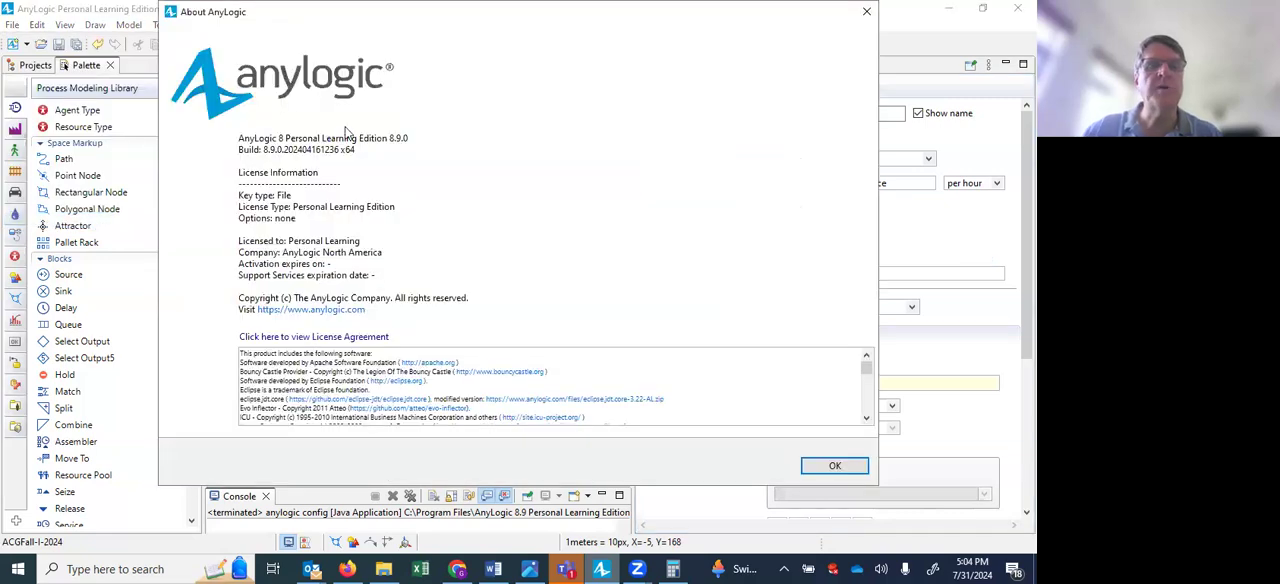
click(864, 14)
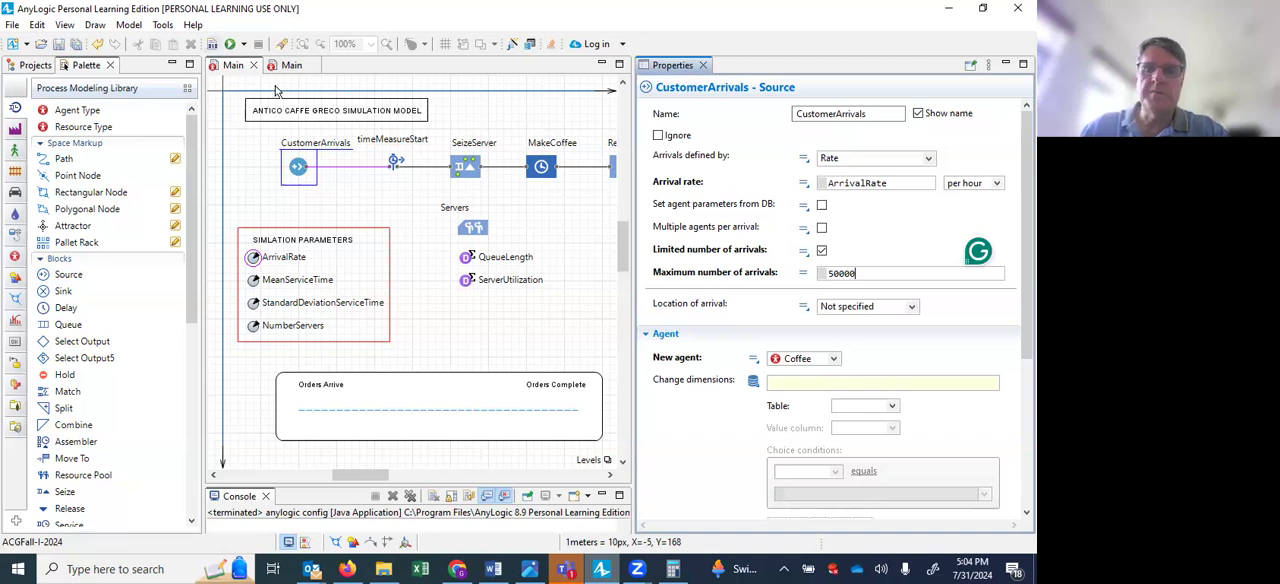
Inspect the SeizeServer block's properties, enlarging the view of its resource pool and queue settings.
mouse_move(664, 233)
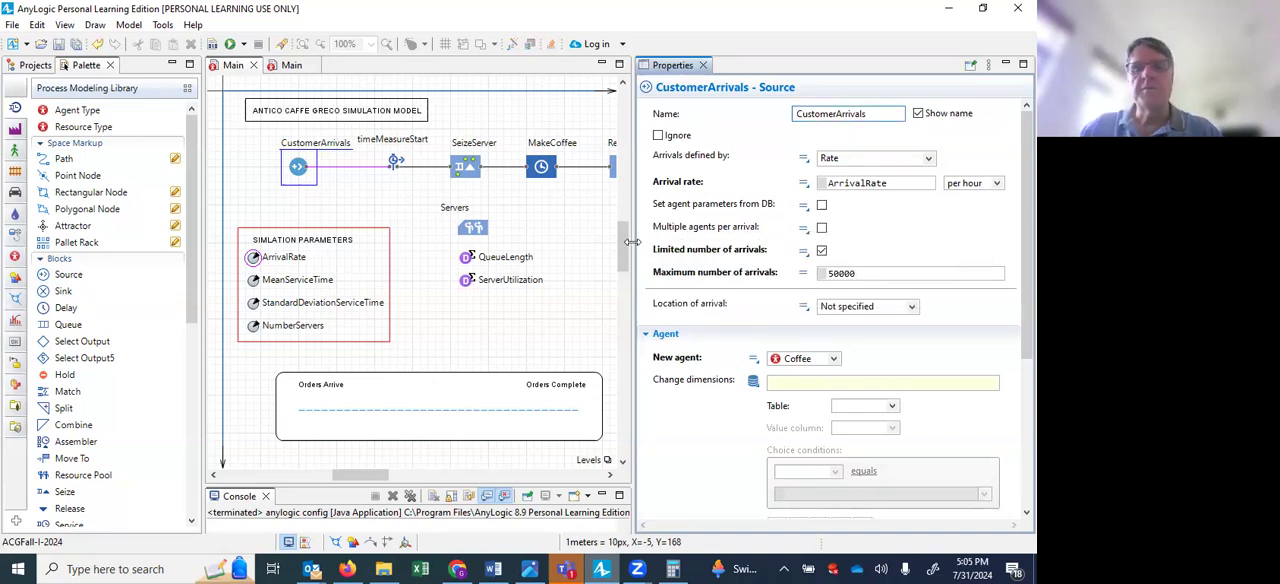
drag(632, 241, 842, 252)
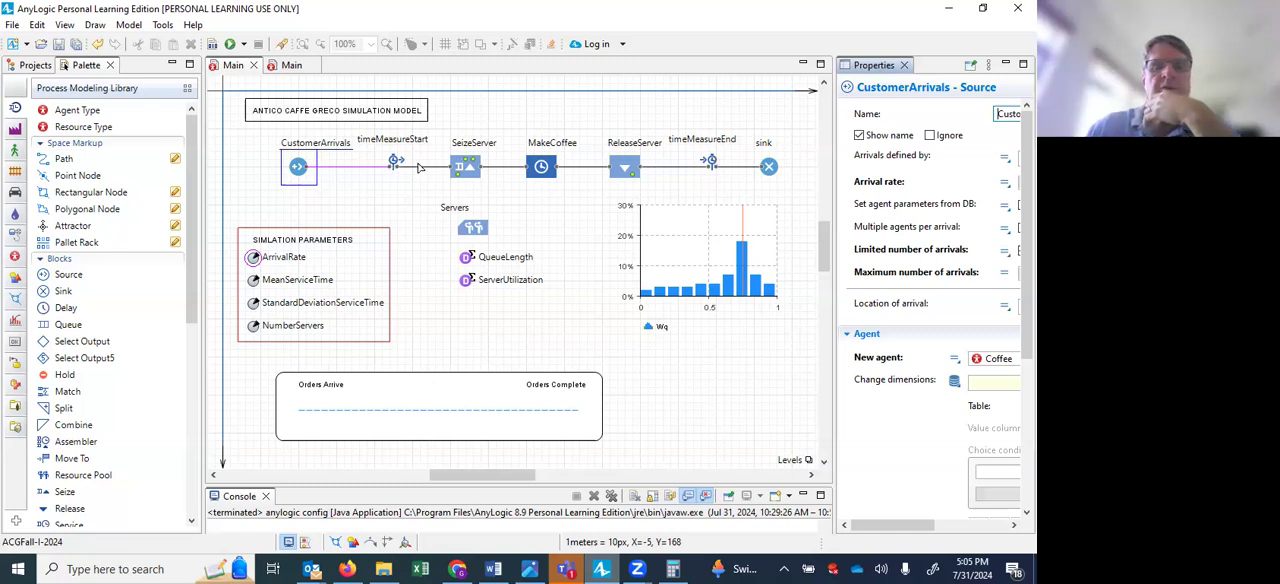
click(477, 172)
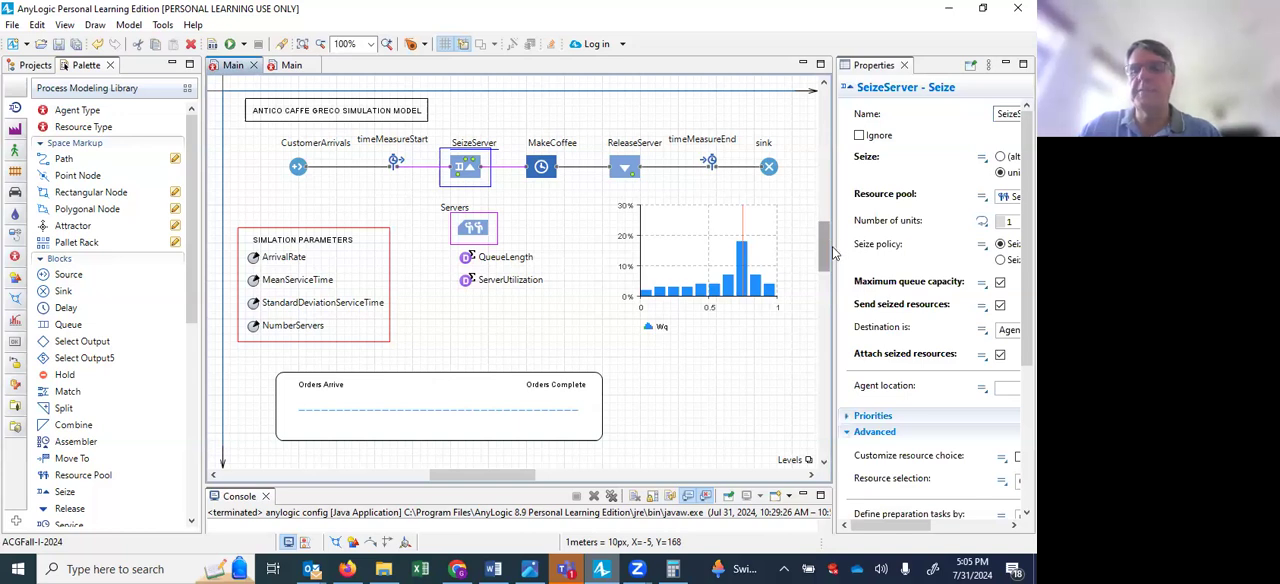
drag(833, 254, 714, 265)
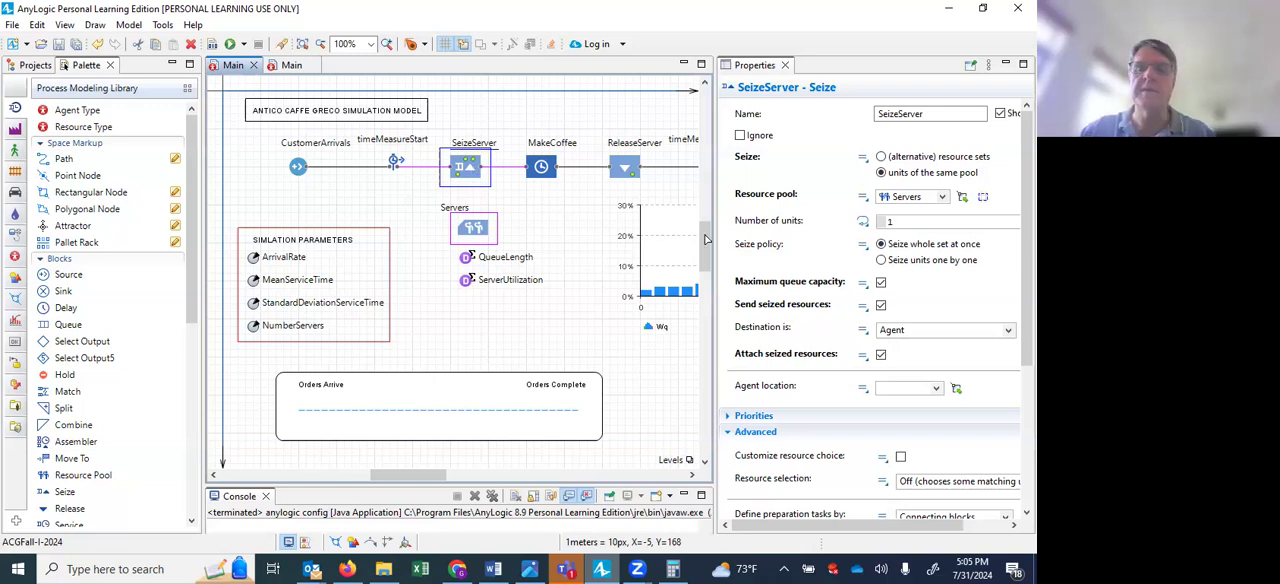
Examine the MakeCoffee delay block's properties, reading through its full delay time expression and highlighting the "0, infinity" limits.
click(551, 172)
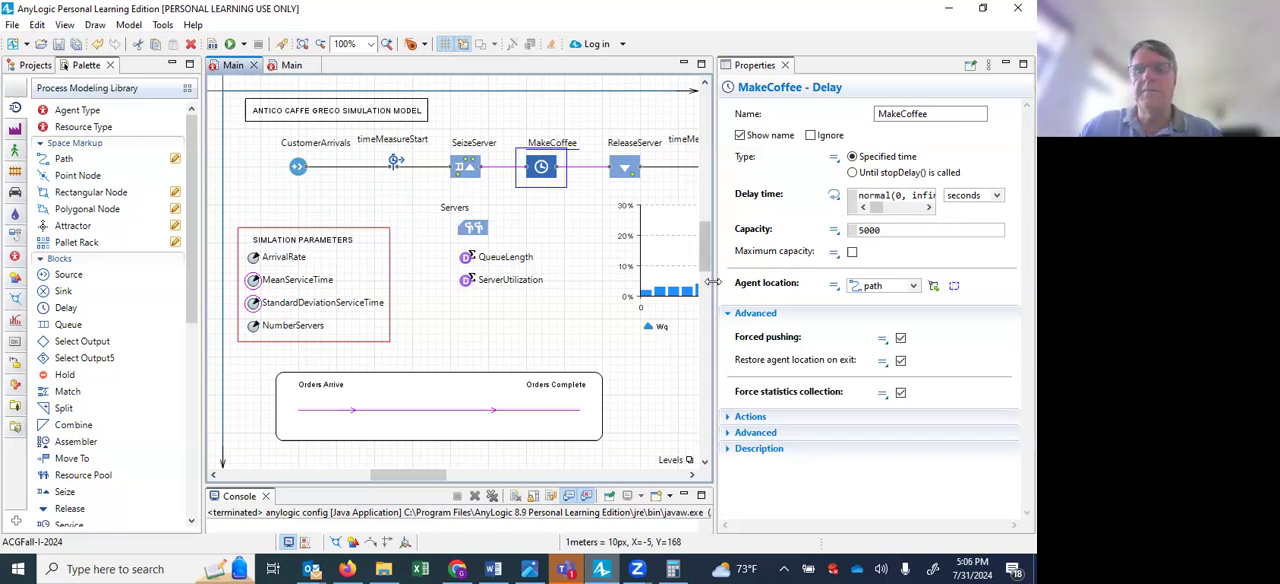
drag(714, 288, 545, 310)
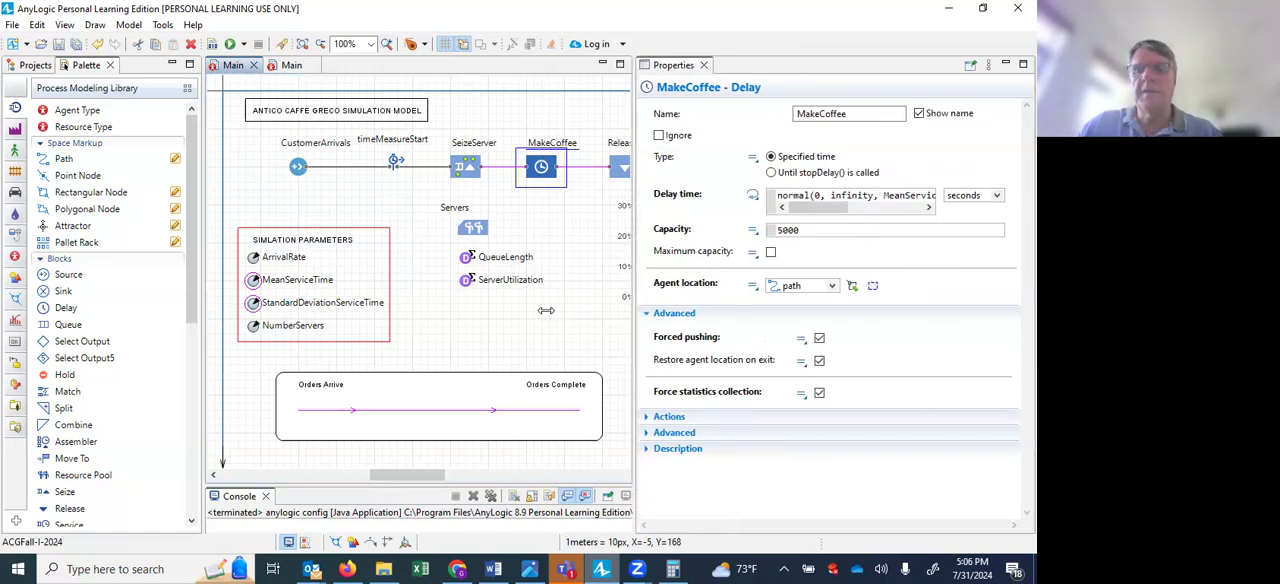
click(930, 188)
click(930, 188)
click(930, 188)
click(690, 189)
click(690, 189)
click(690, 189)
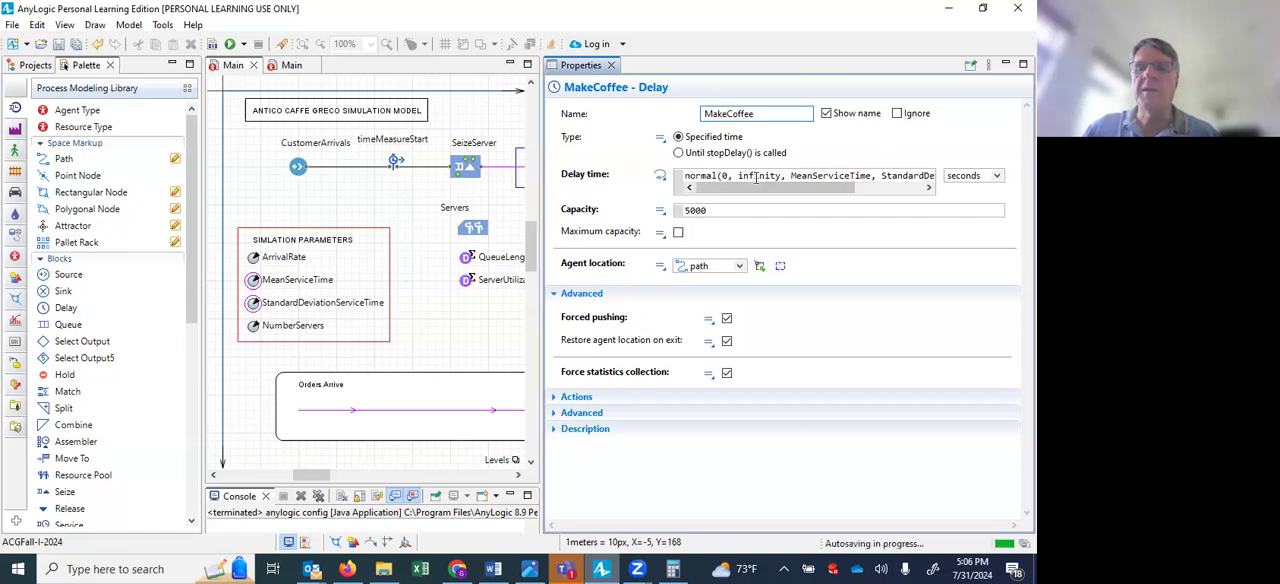
drag(724, 177, 786, 177)
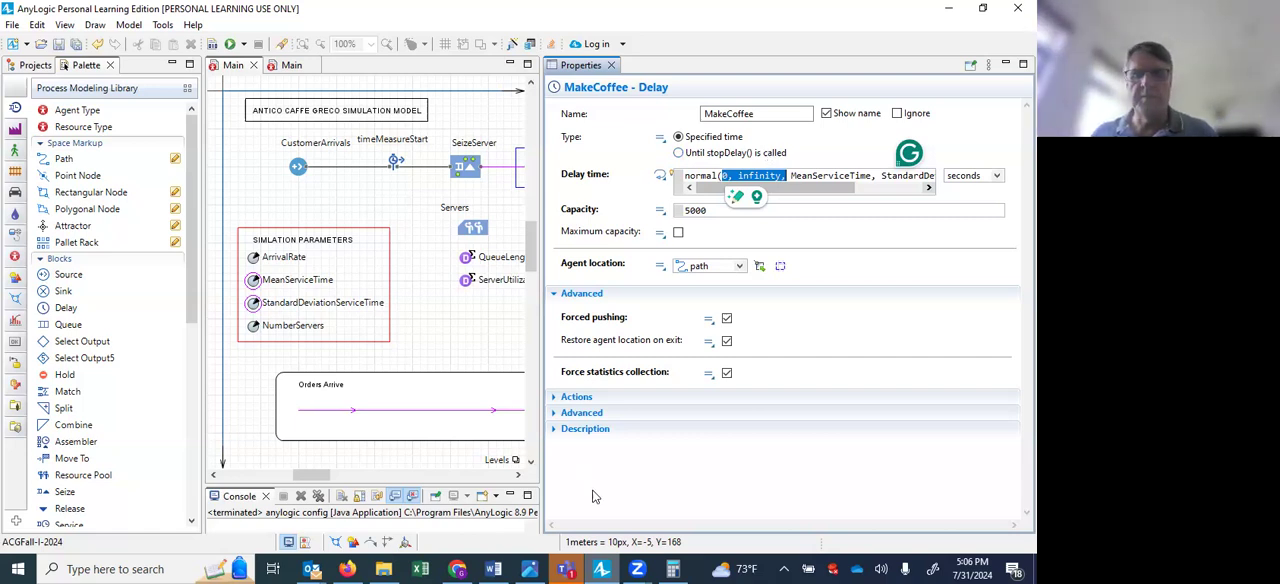
drag(692, 441, 839, 438)
mouse_move(753, 345)
mouse_down()
mouse_move(766, 450)
mouse_move(756, 469)
mouse_move(796, 452)
mouse_move(808, 458)
mouse_move(798, 466)
mouse_up()
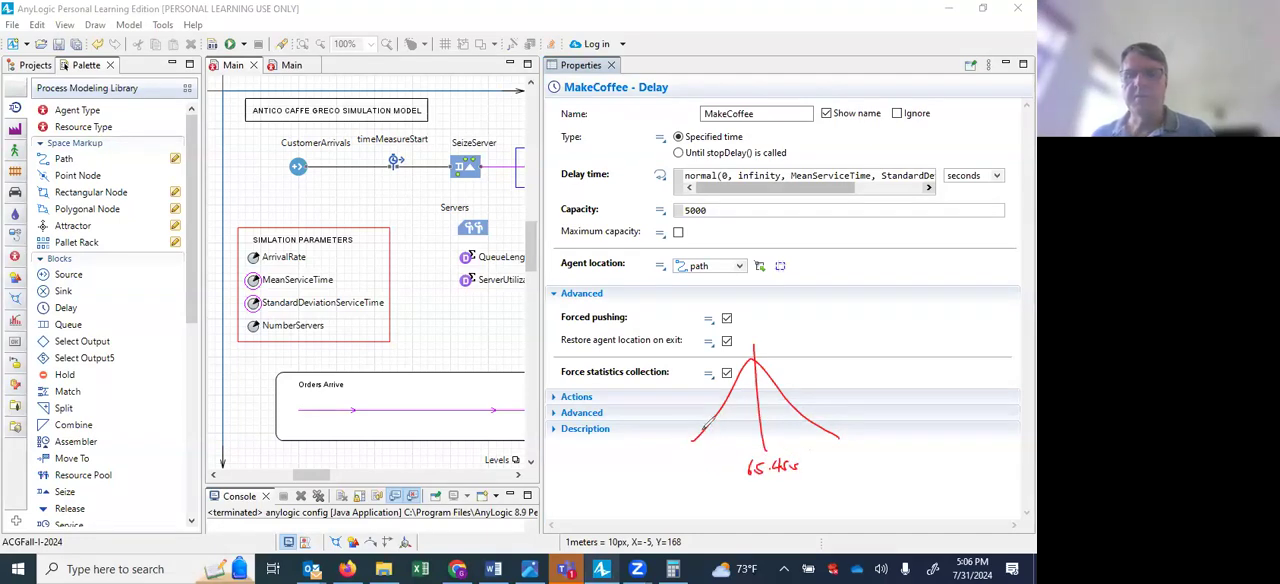
drag(693, 426, 745, 420)
mouse_move(705, 418)
mouse_down()
mouse_move(690, 428)
mouse_move(705, 431)
mouse_move(700, 472)
mouse_up()
drag(790, 366, 829, 372)
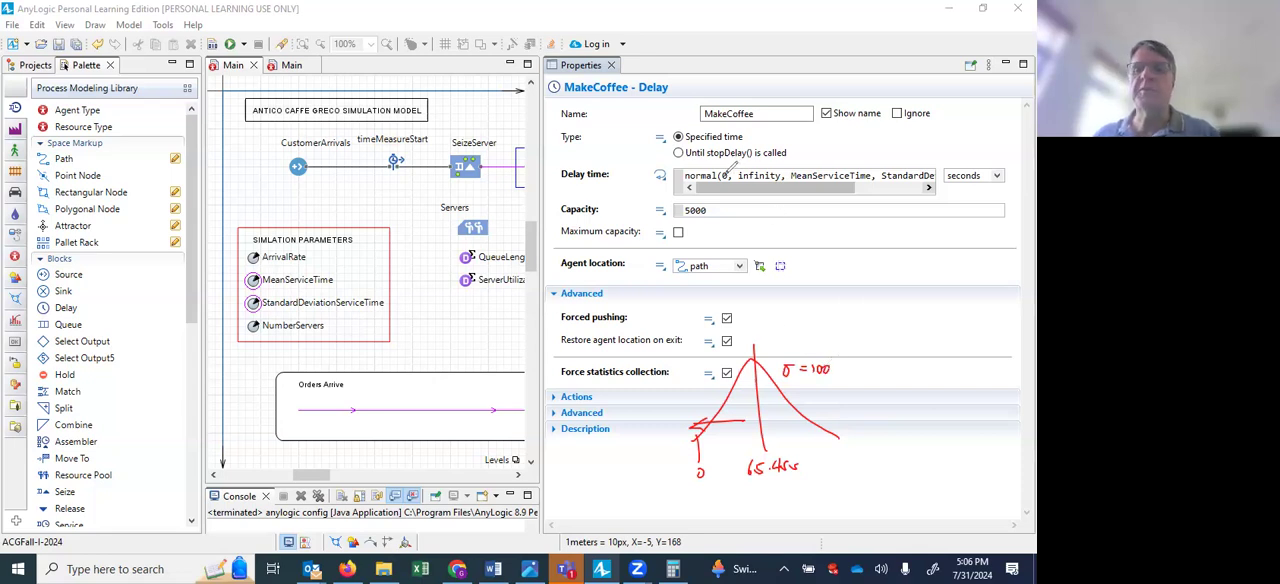
drag(722, 168, 731, 169)
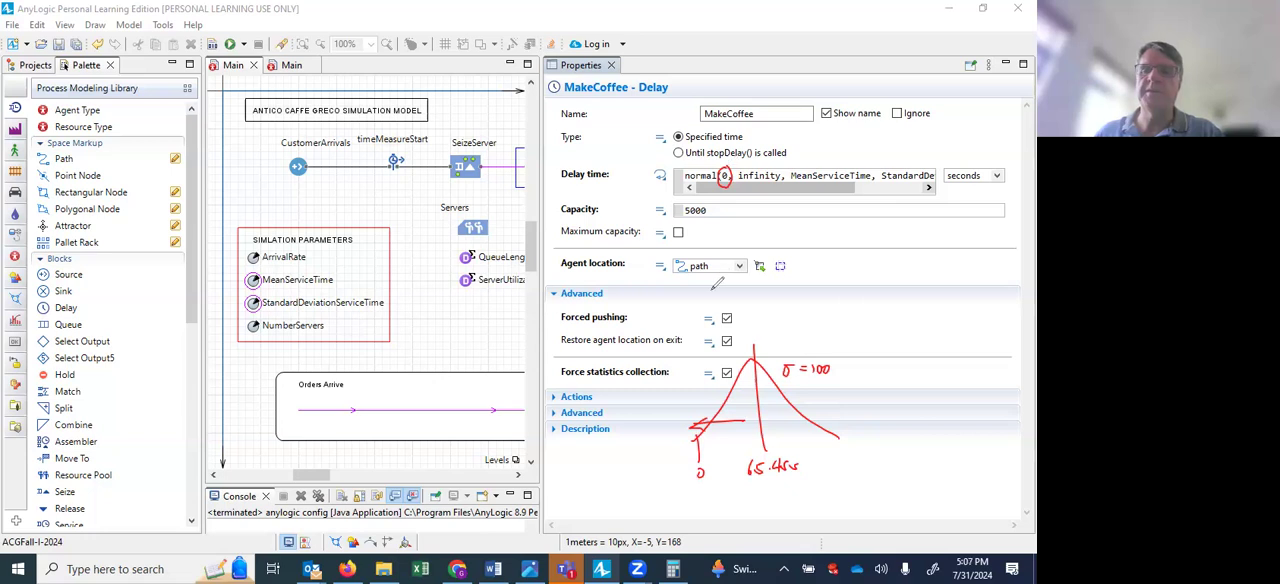
drag(822, 424, 913, 436)
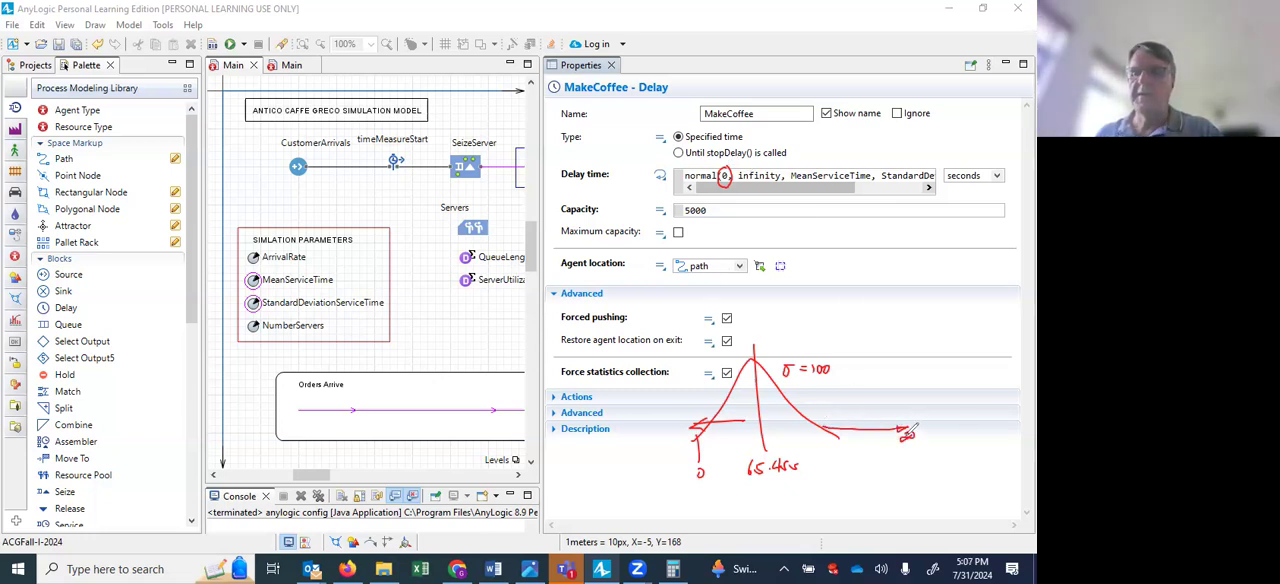
drag(760, 182, 782, 176)
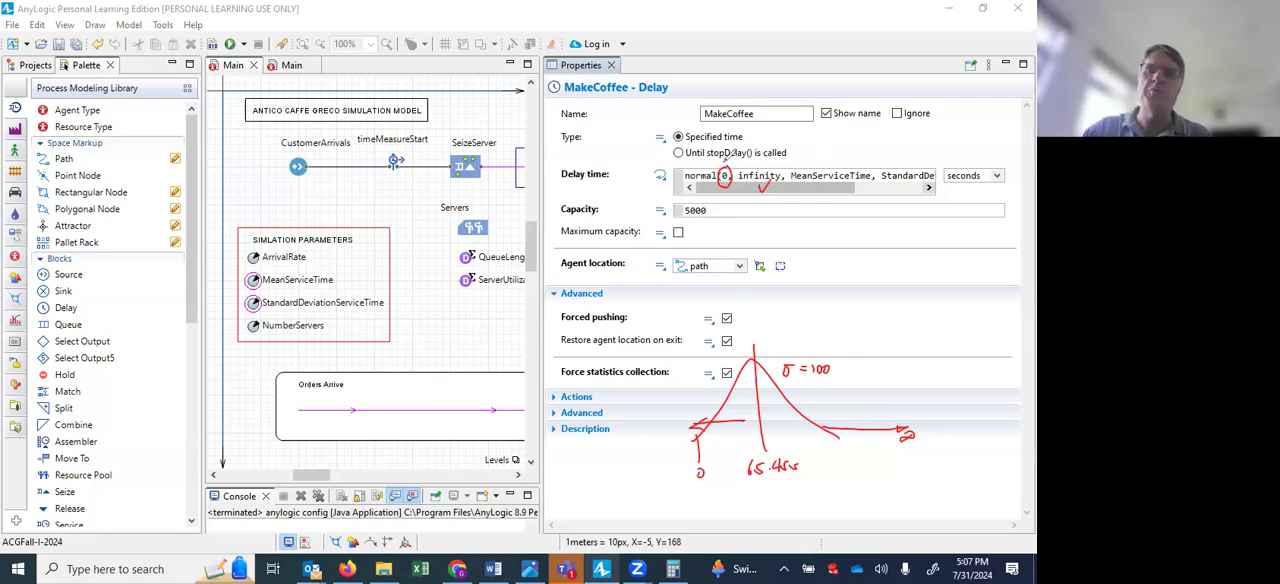
click(725, 161)
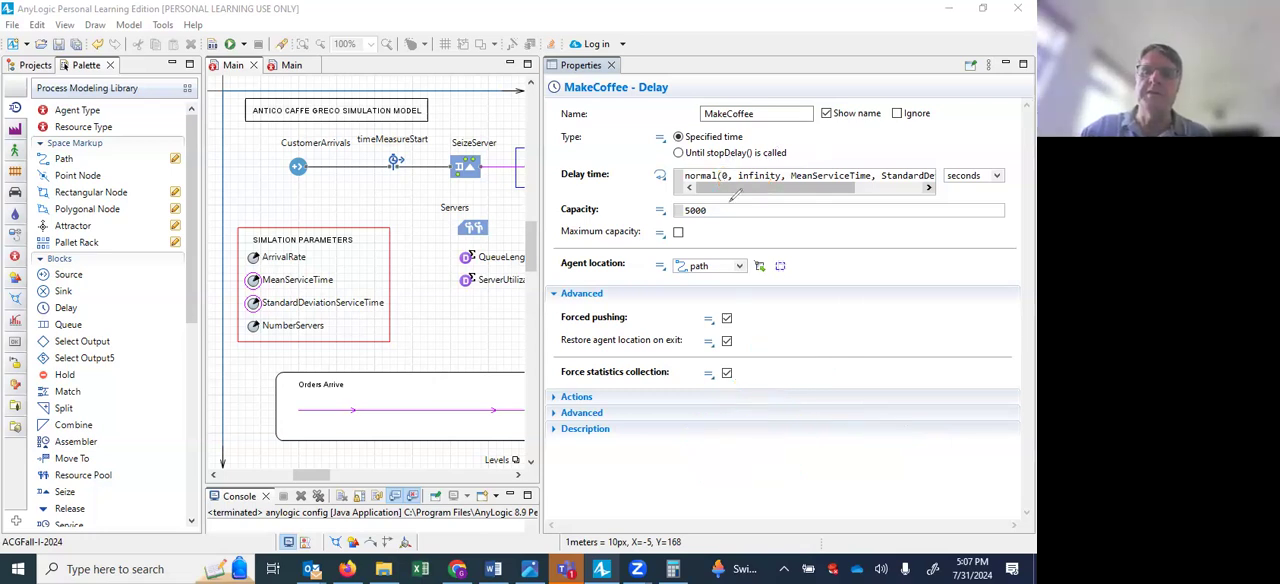
drag(723, 163, 727, 175)
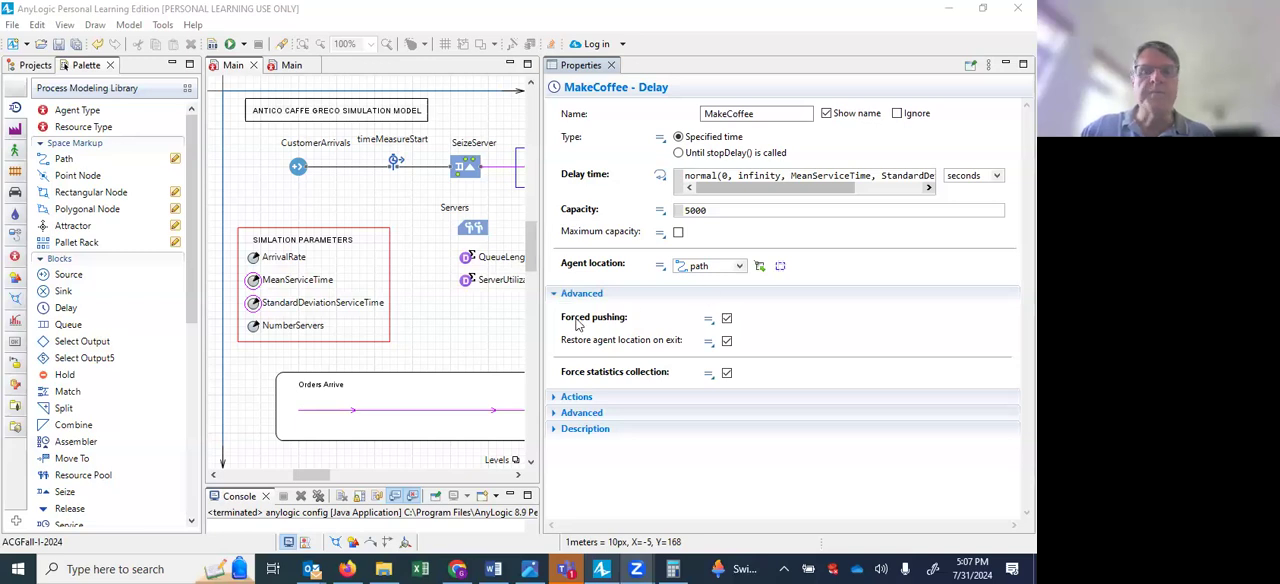
Inspect the ReleaseServer block's properties and the capacity setting of the Servers resource pool.
drag(539, 254, 838, 254)
click(621, 171)
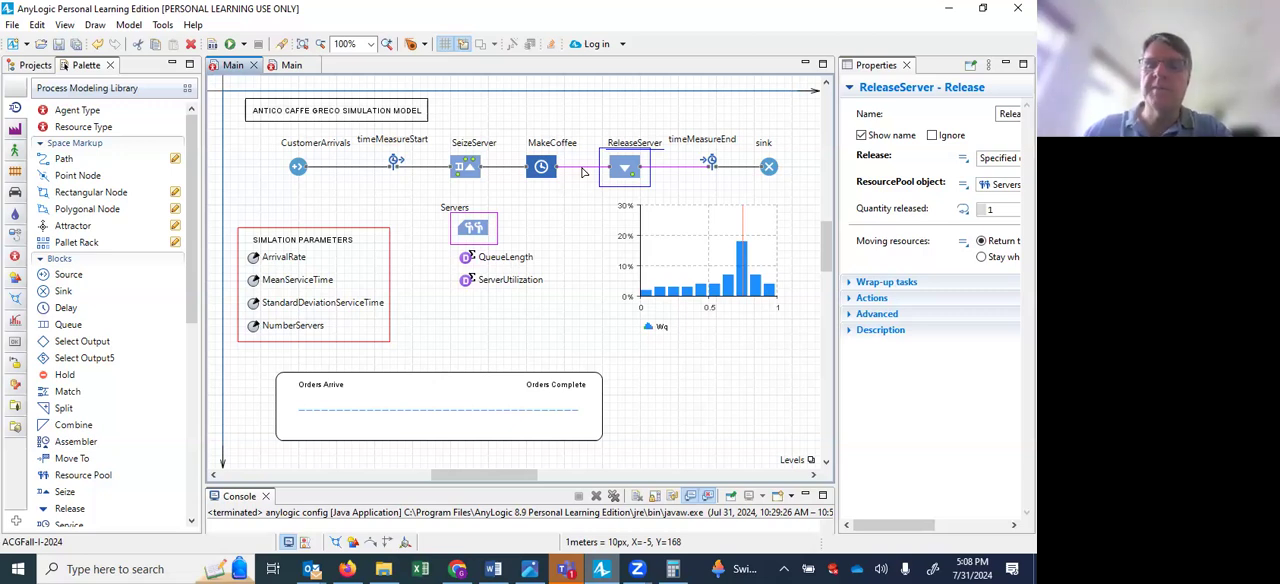
click(470, 237)
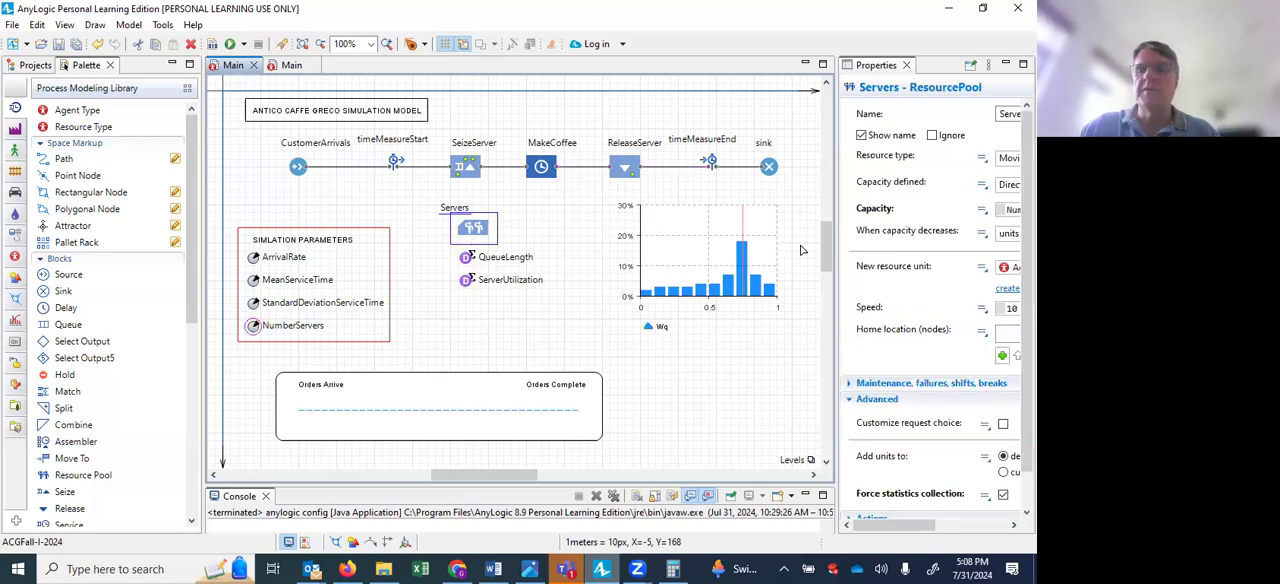
drag(835, 243, 730, 245)
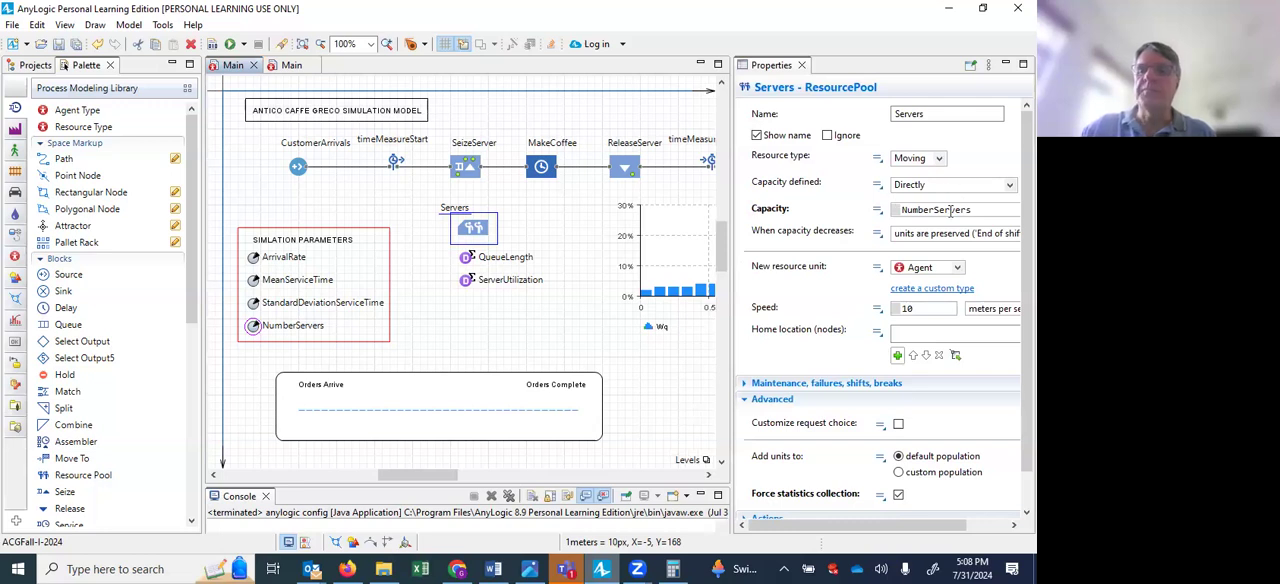
drag(969, 212, 898, 213)
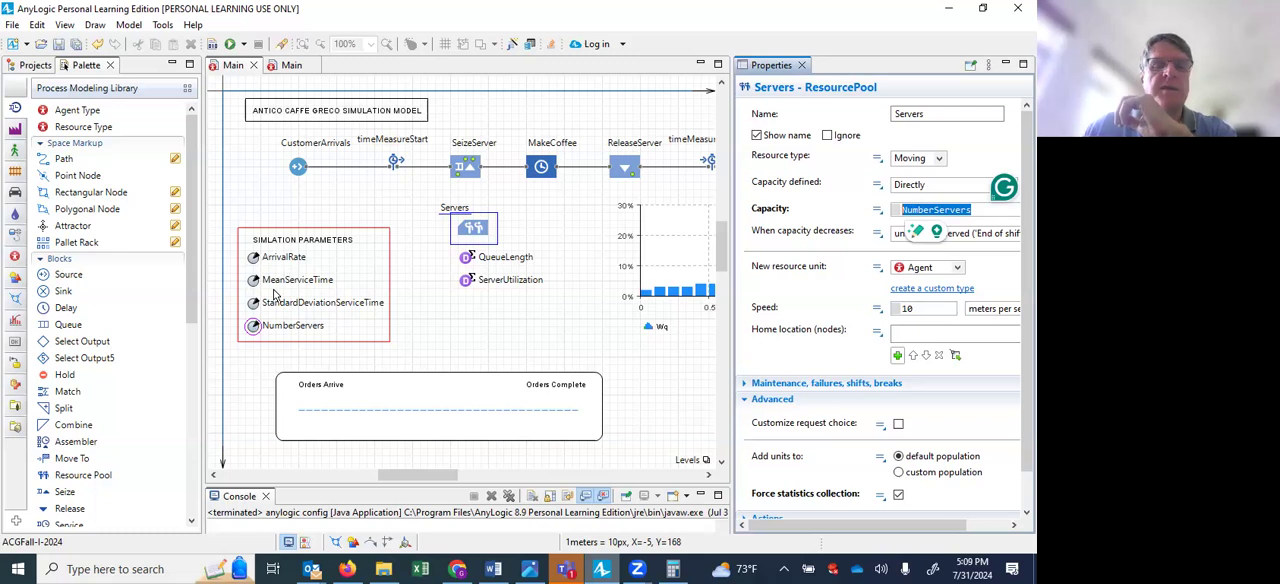
click(950, 209)
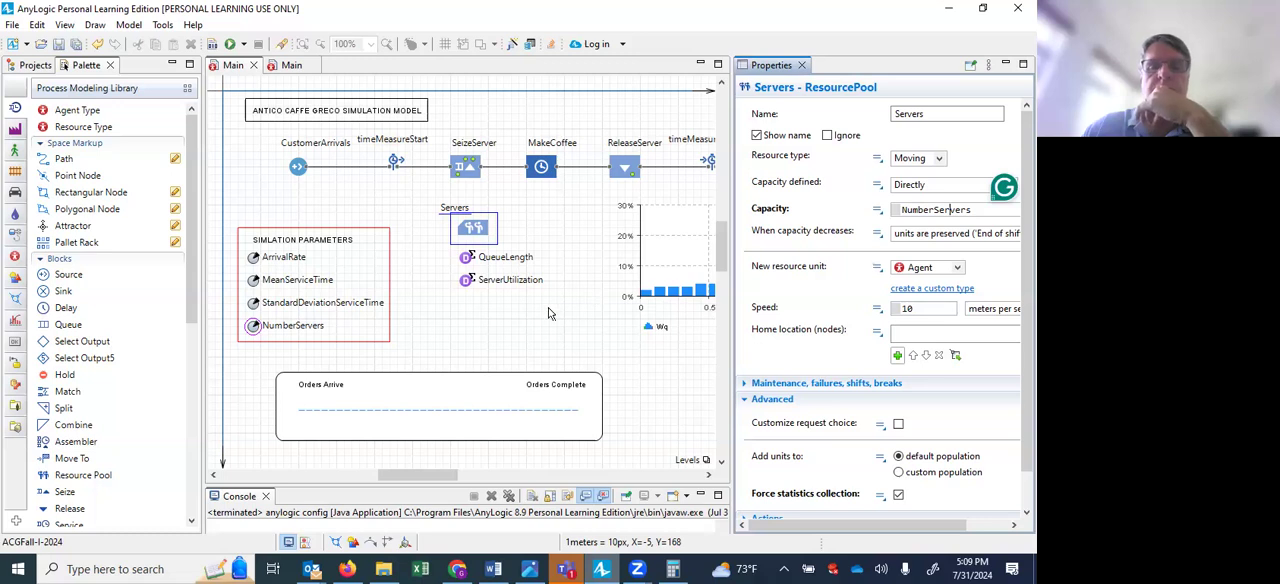
Change both the title and the name of the Wq histogram beside the servers pool to Ws.
scroll(550, 313, right, 2)
scroll(548, 313, right, 5)
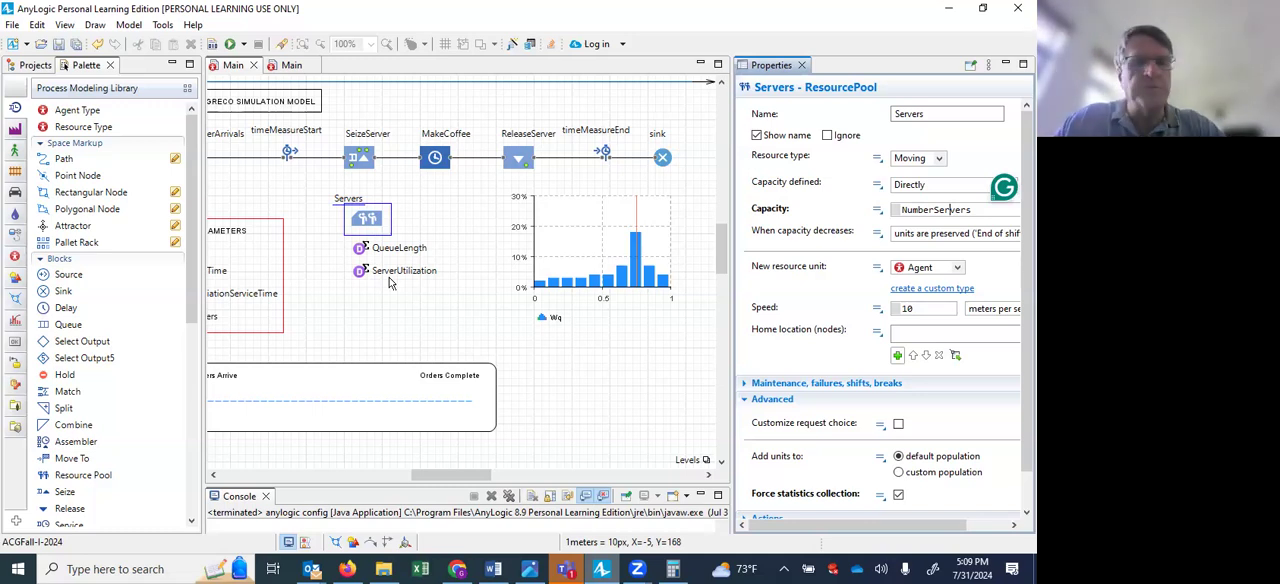
click(561, 324)
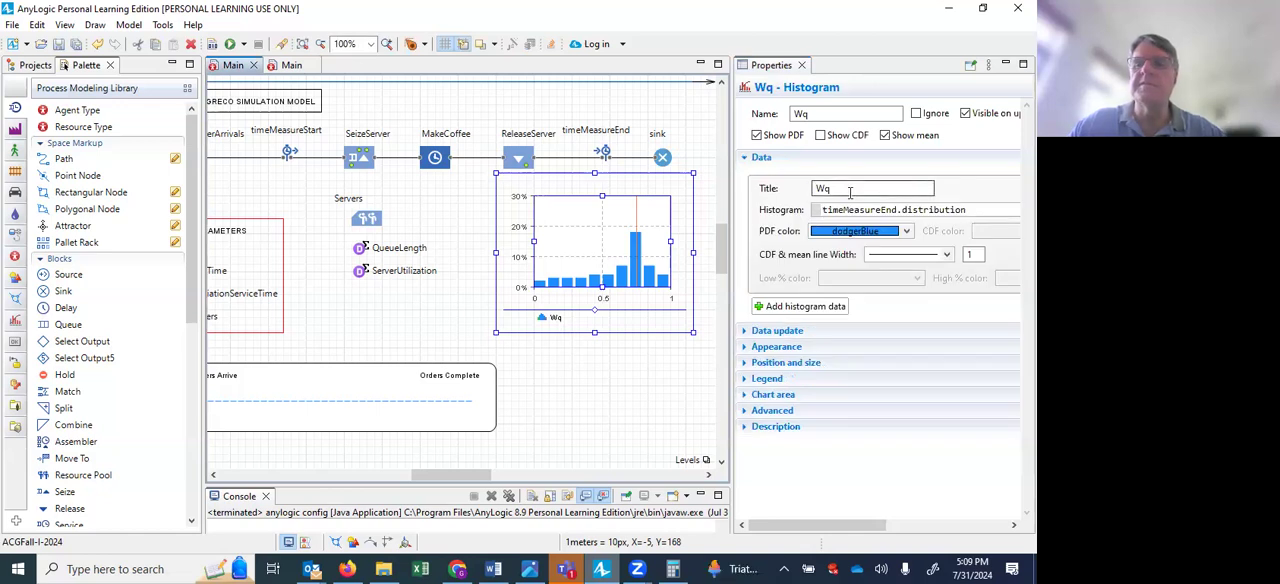
click(850, 192)
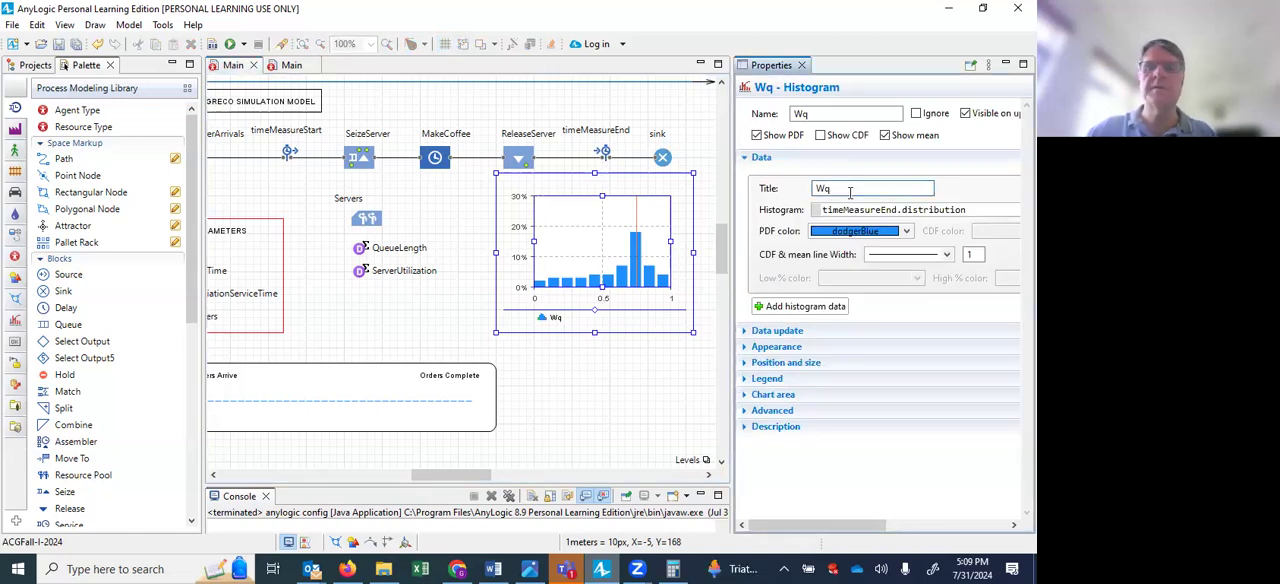
double_click(812, 113)
text(Ws)
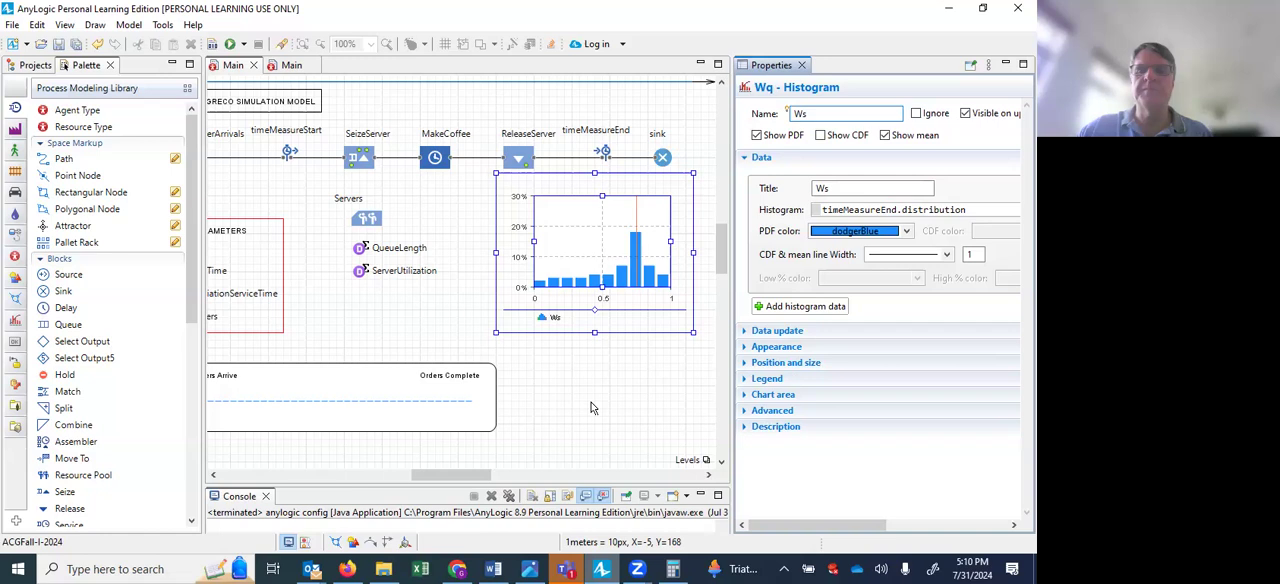
click(591, 402)
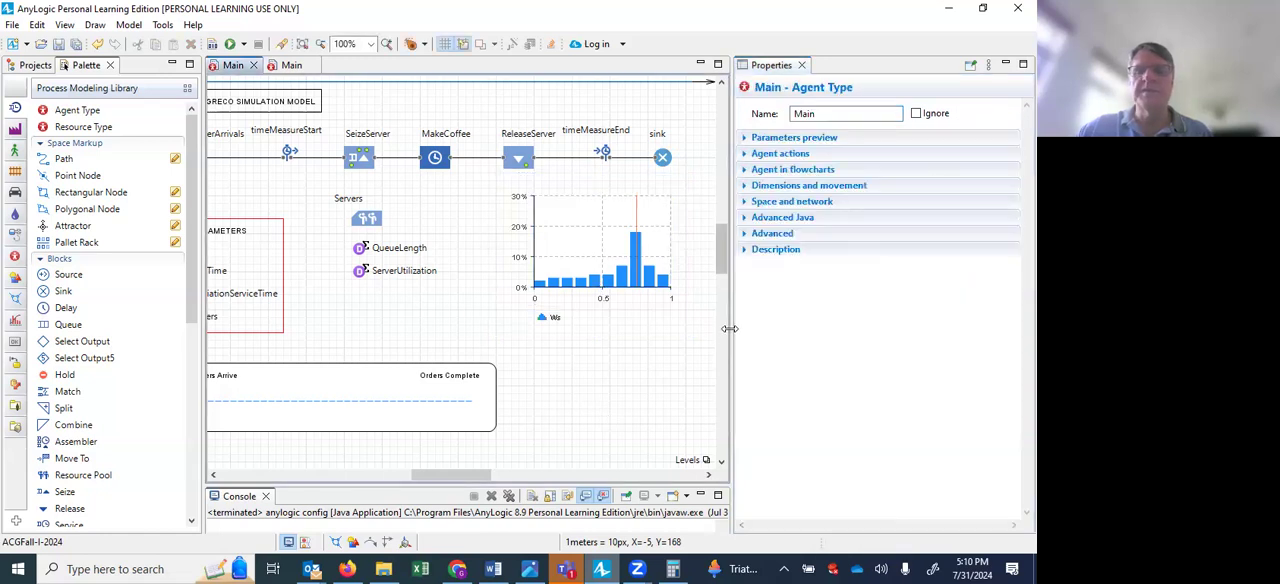
Set the NumberServers parameter to 3 in the ACGFall-I-2024 model's Simulation experiment.
drag(731, 333, 797, 352)
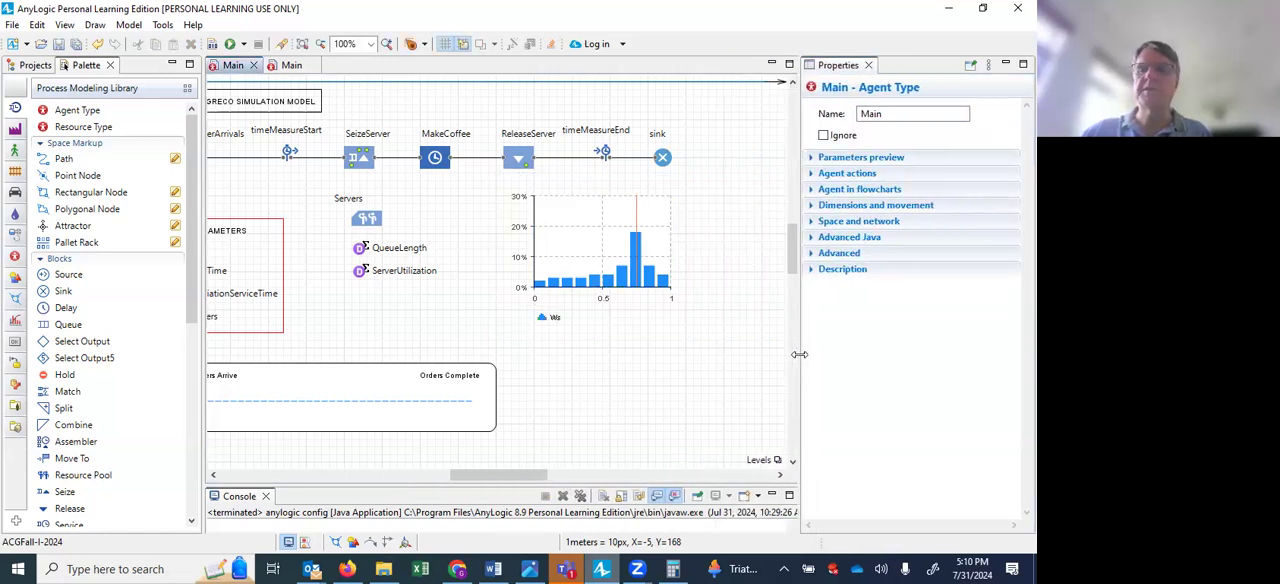
click(38, 66)
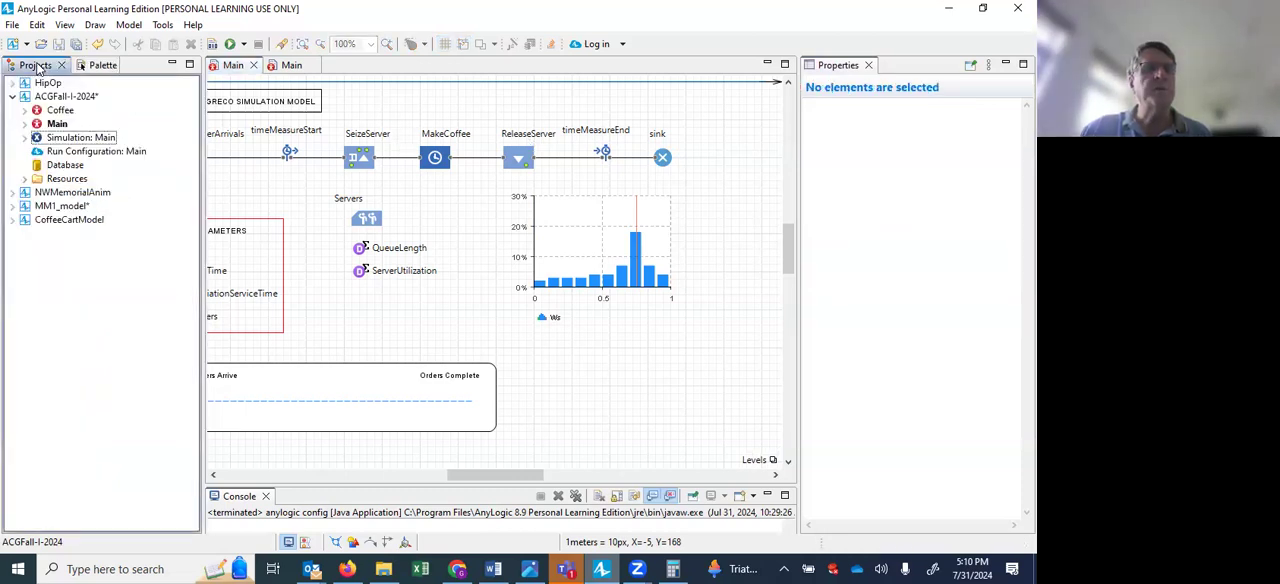
click(84, 140)
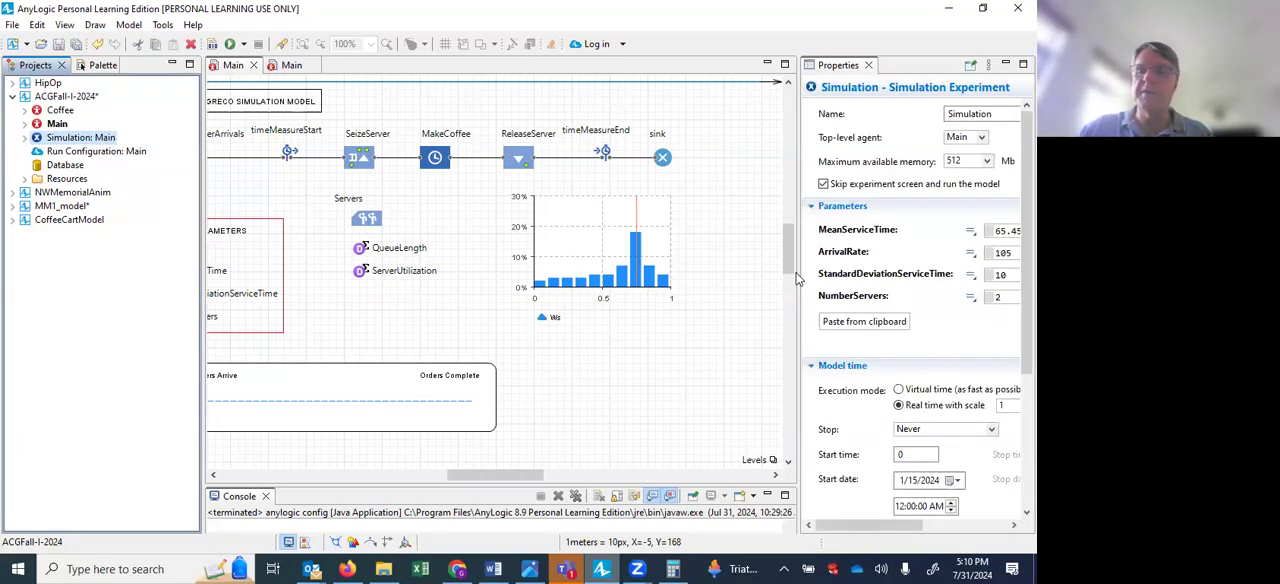
drag(797, 273, 682, 273)
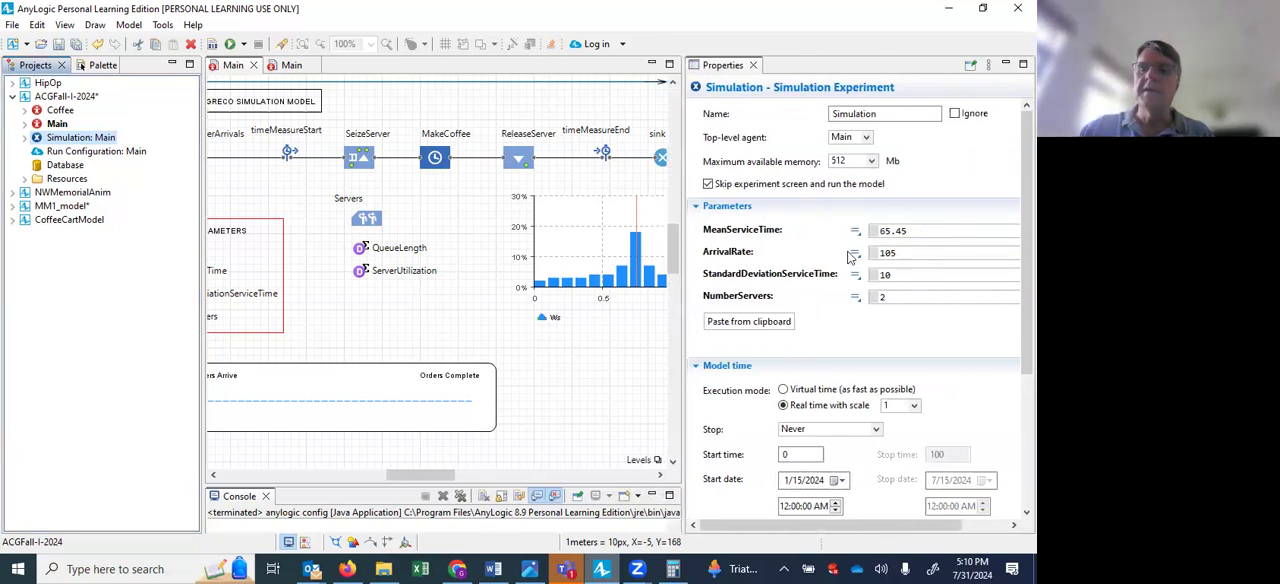
click(920, 231)
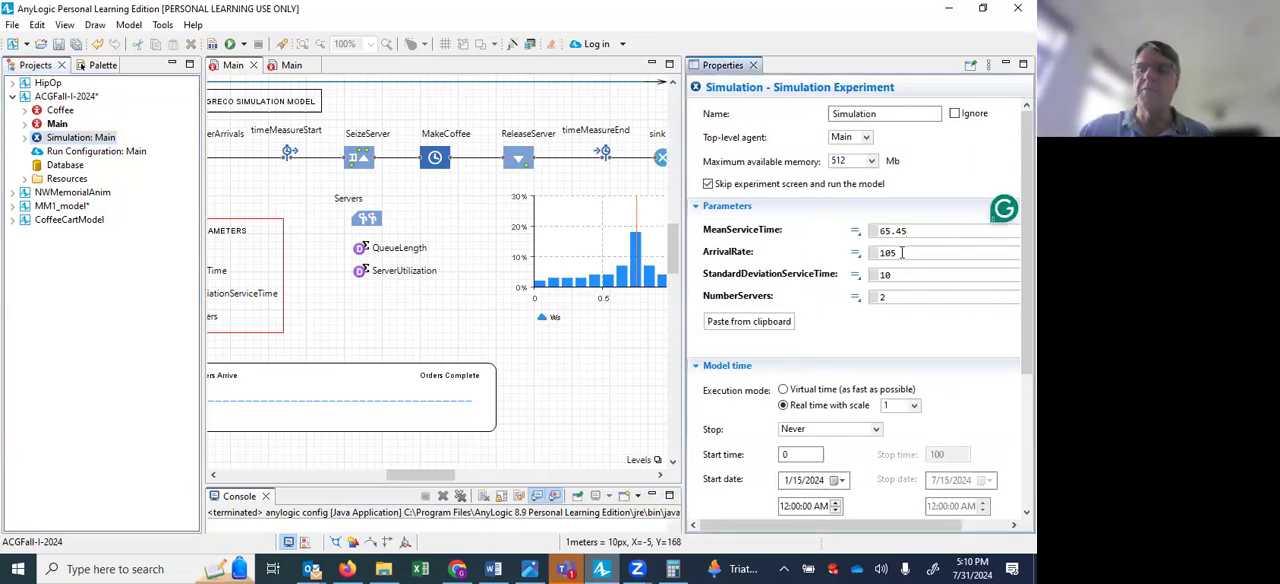
click(902, 253)
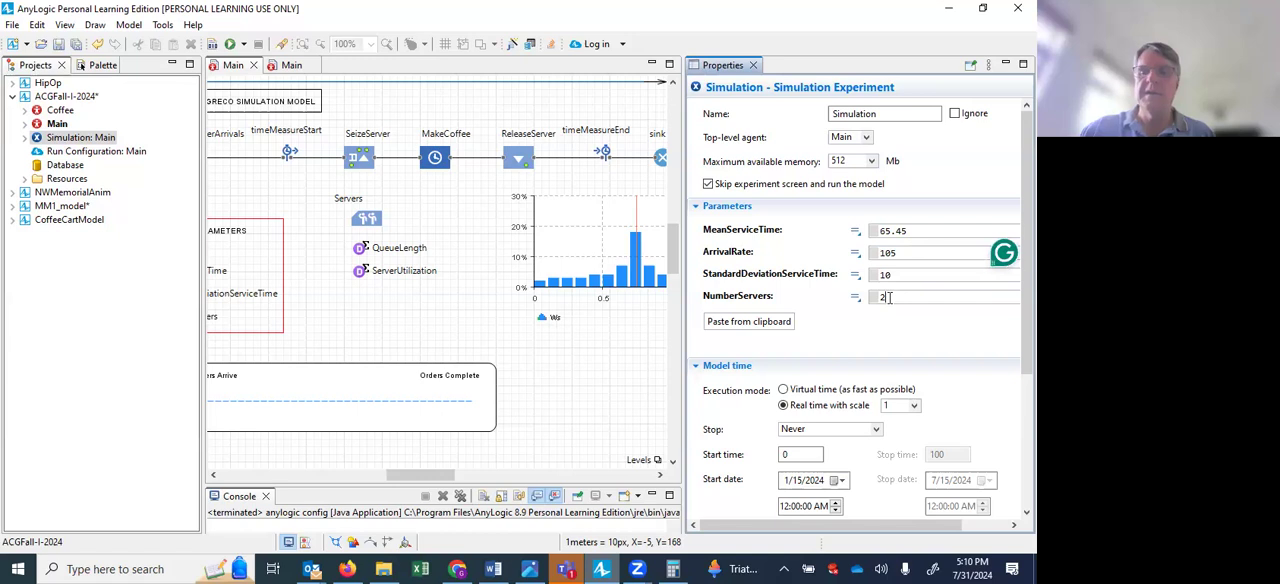
click(889, 297)
key(BackSpace)
text(3)
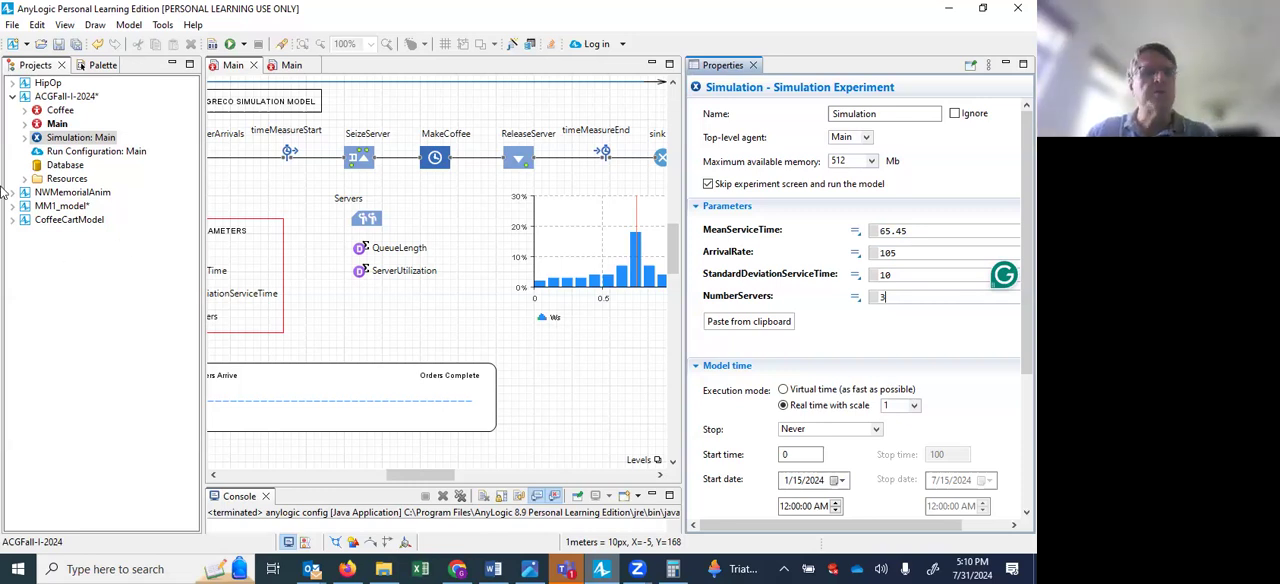
View the Run Configuration's settings, and set the Simulation experiment's fixed random seed value to 2.
click(97, 153)
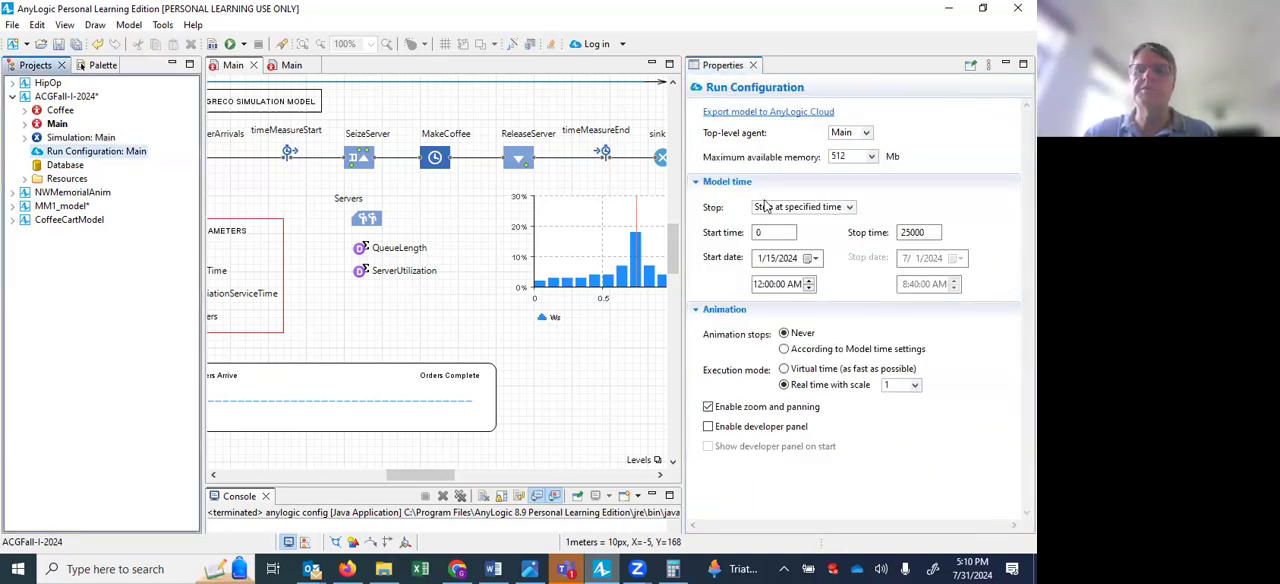
click(105, 138)
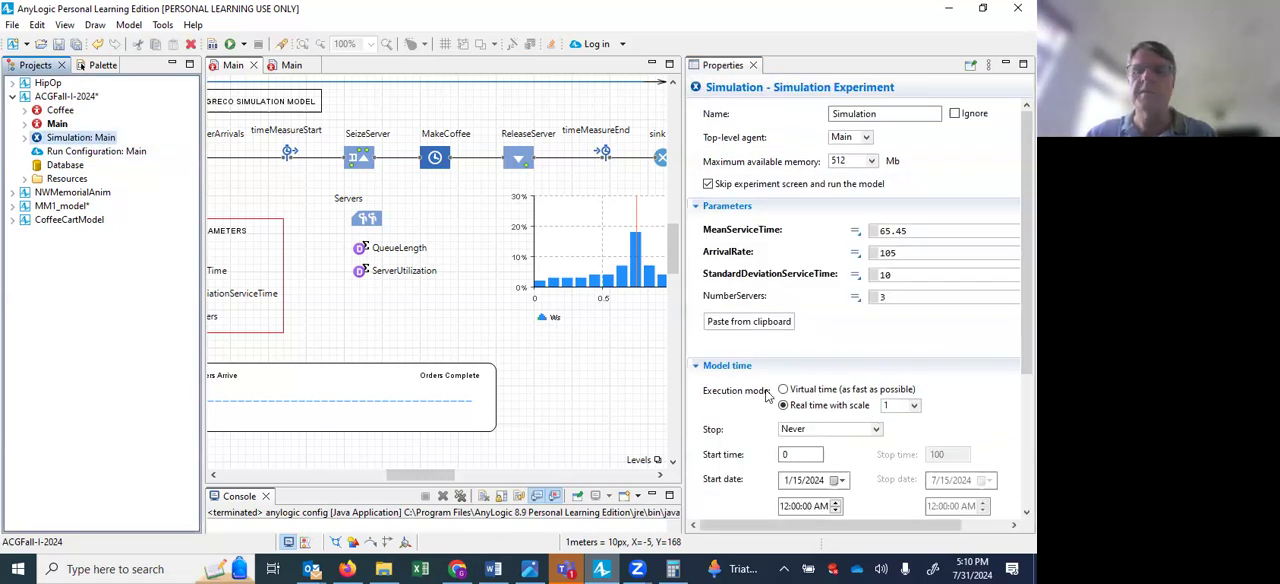
scroll(768, 398, down, 5)
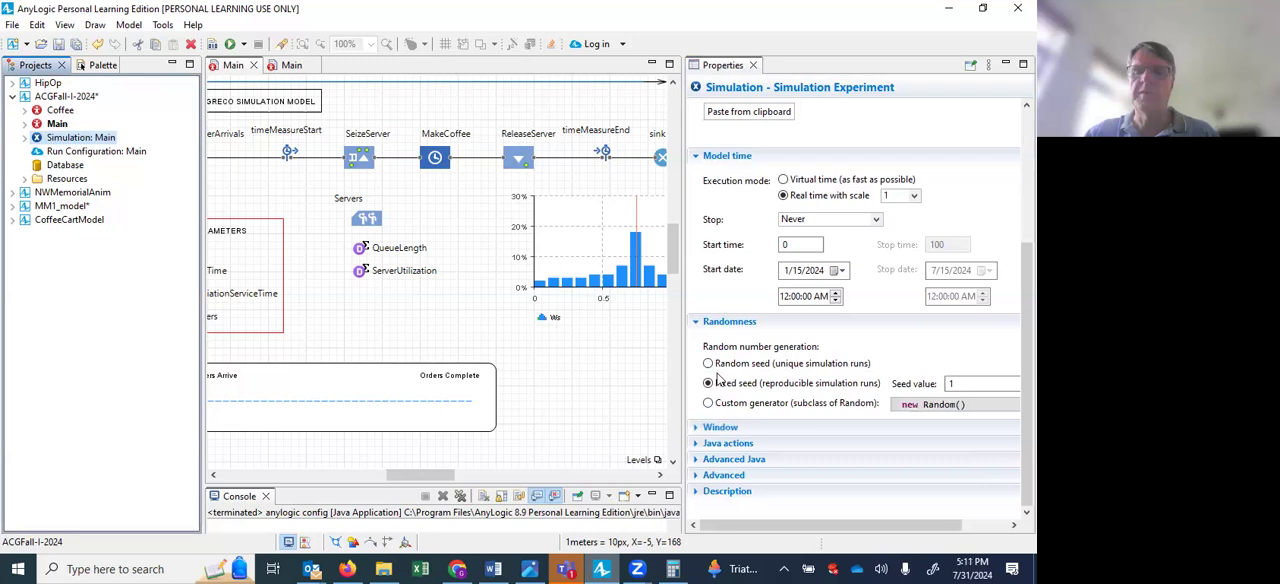
double_click(975, 383)
text(3)
key(BackSpace)
text(2)
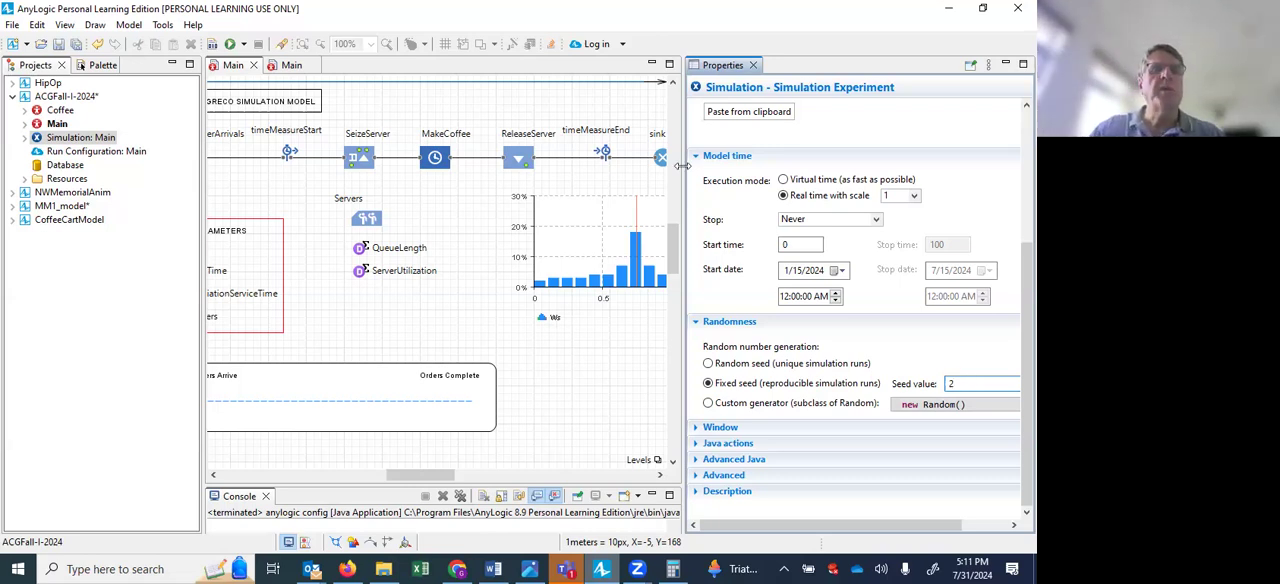
Run the coffee shop simulation, check its parameters up close, and raise the execution speed to x5.
click(229, 45)
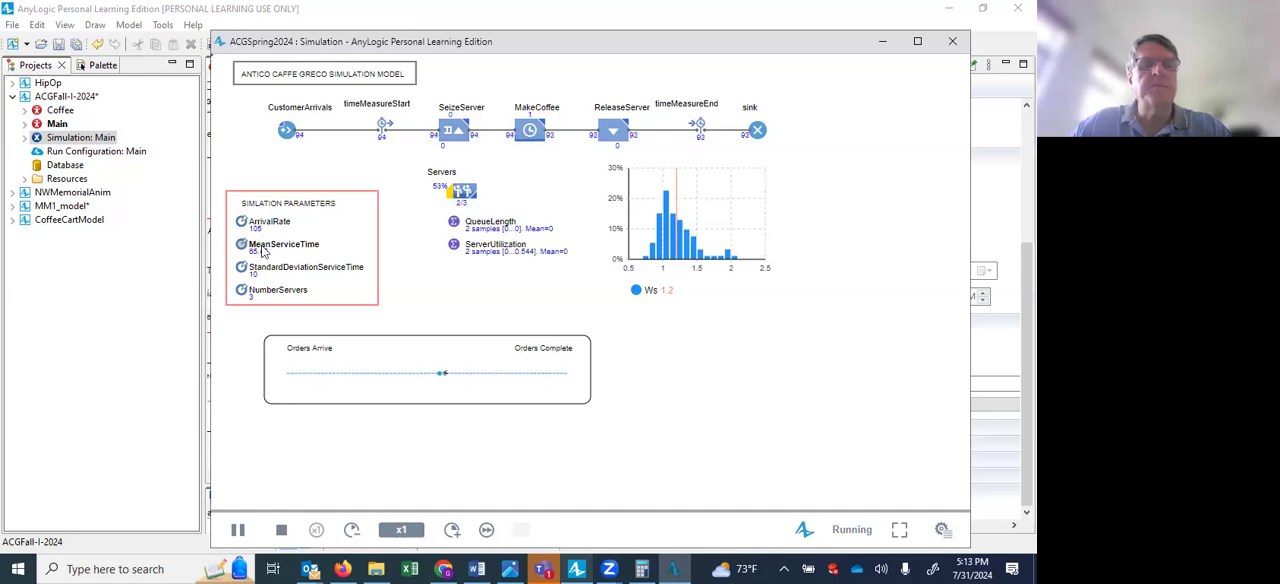
scroll(264, 250, up, 2)
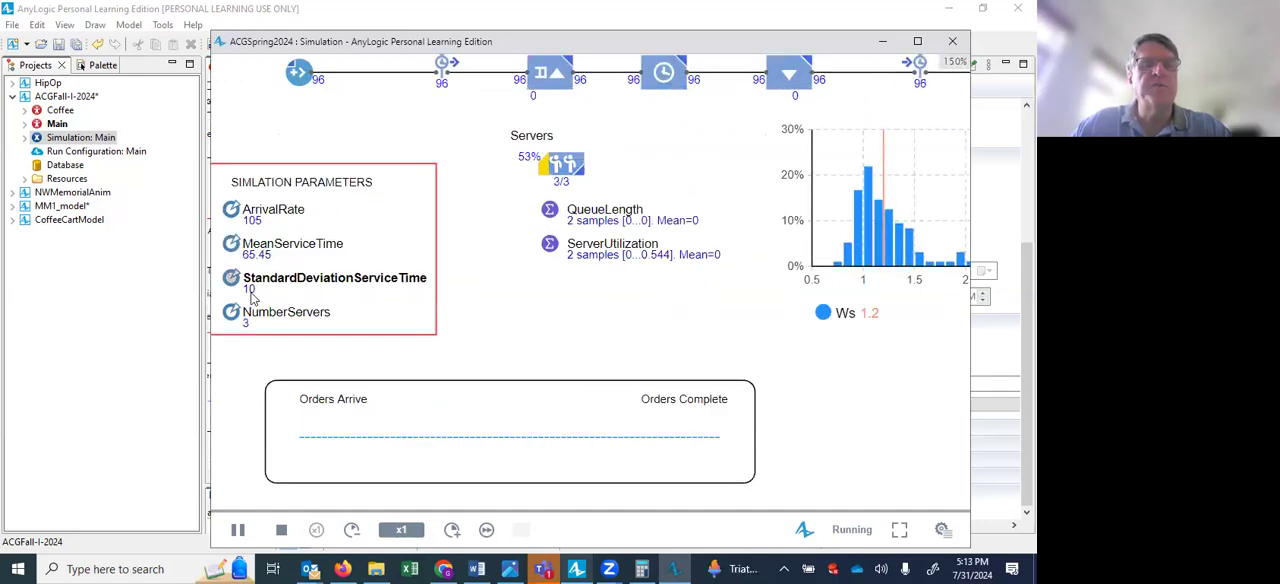
scroll(255, 316, down, 2)
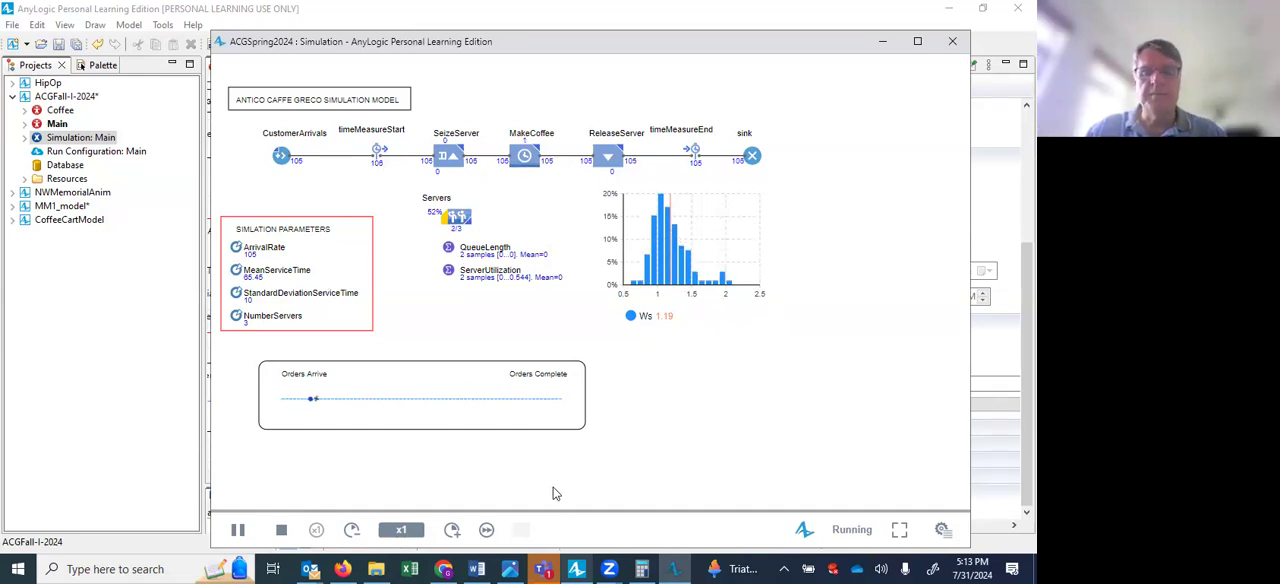
click(457, 537)
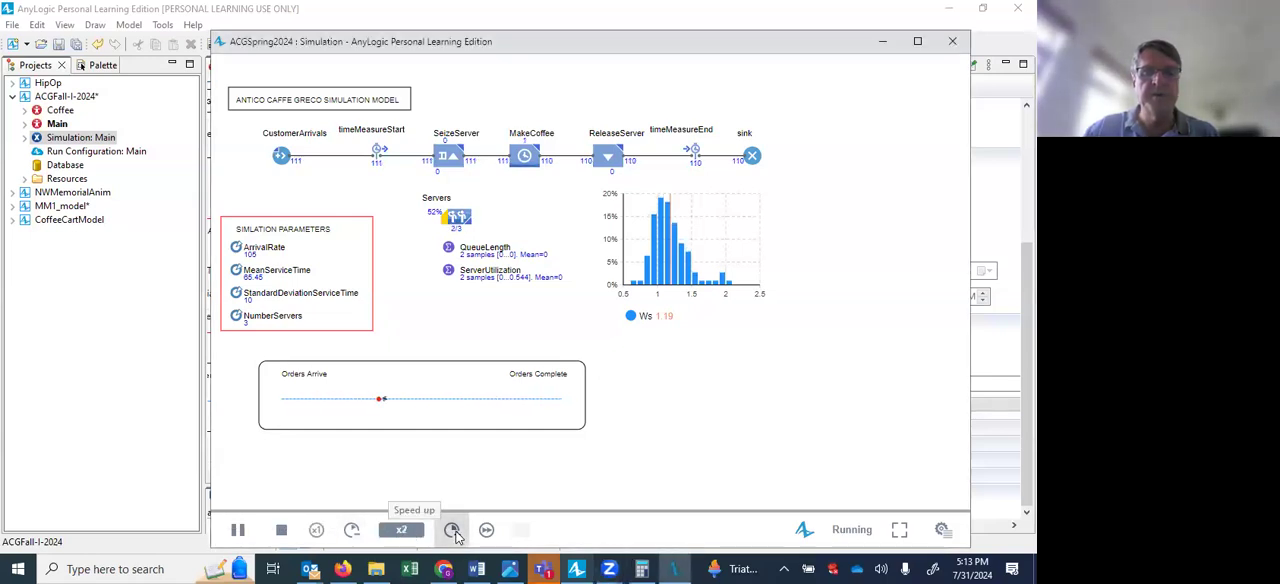
click(457, 537)
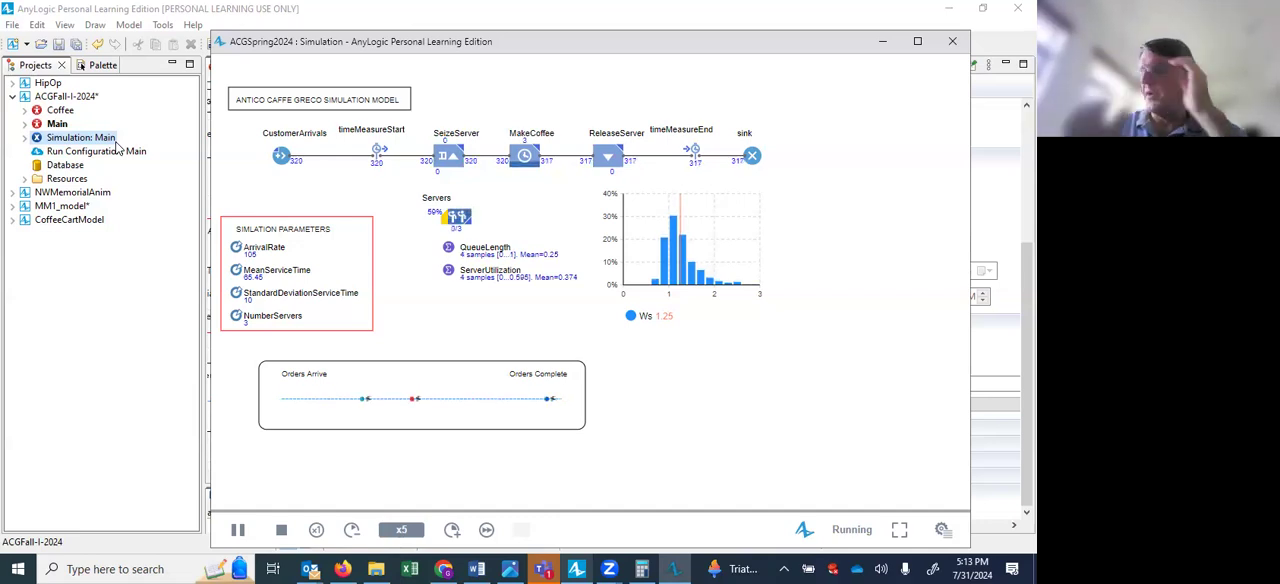
Switch to Calculator and compute 50000 divided by 105, with the quotient multiplied by 60.
click(642, 568)
text(500)
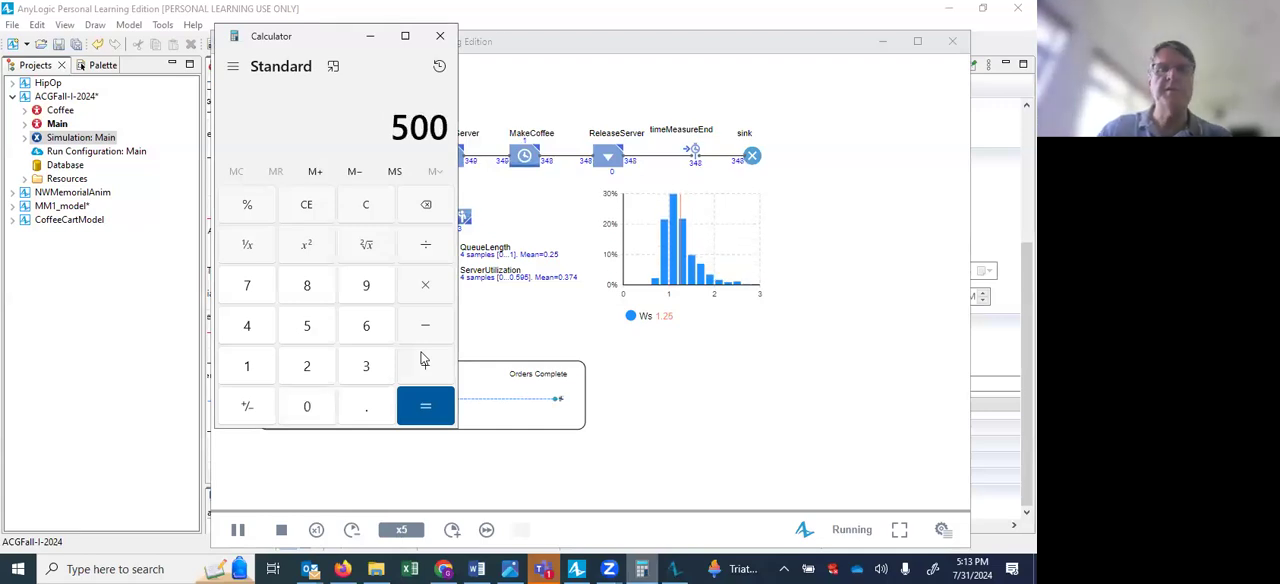
text(00/105)
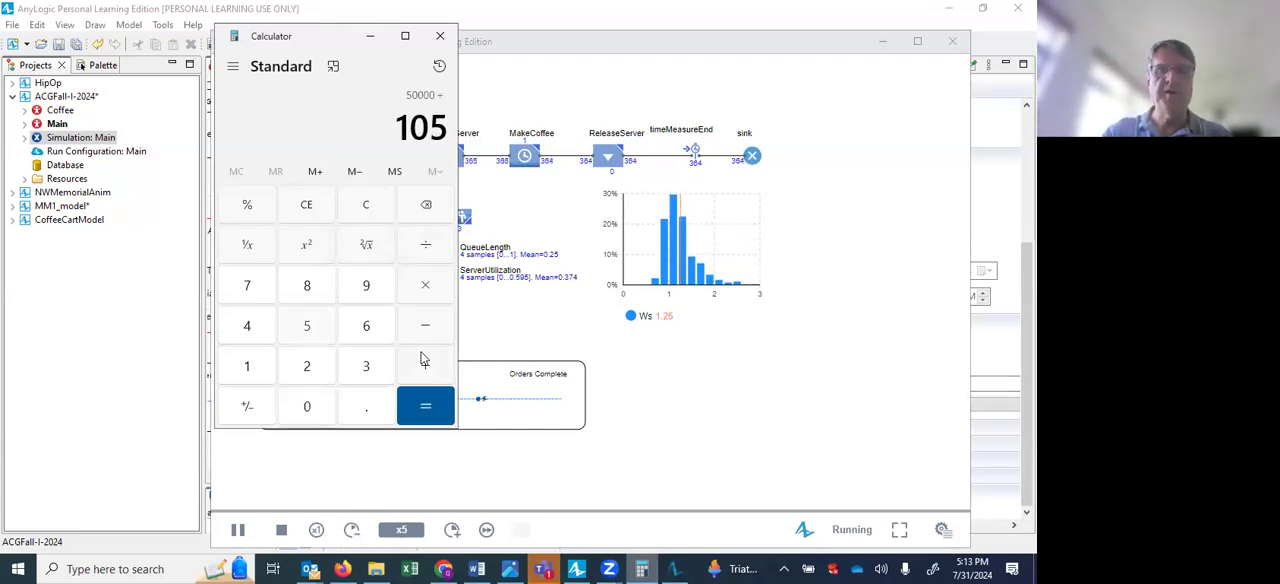
key(Return)
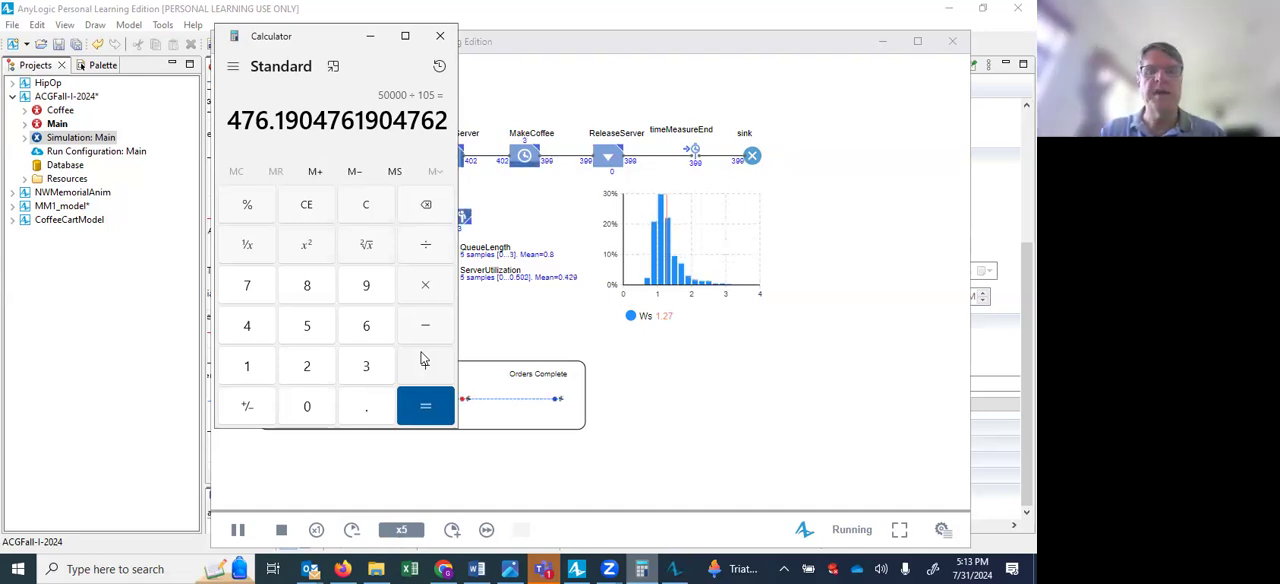
key(asterisk)
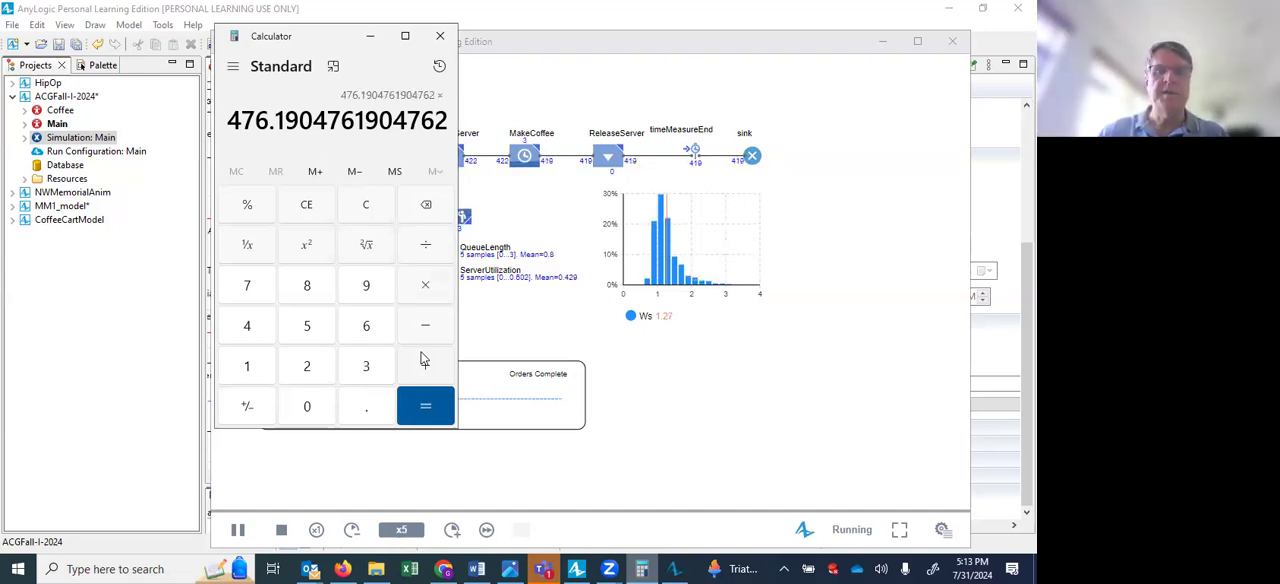
text(60)
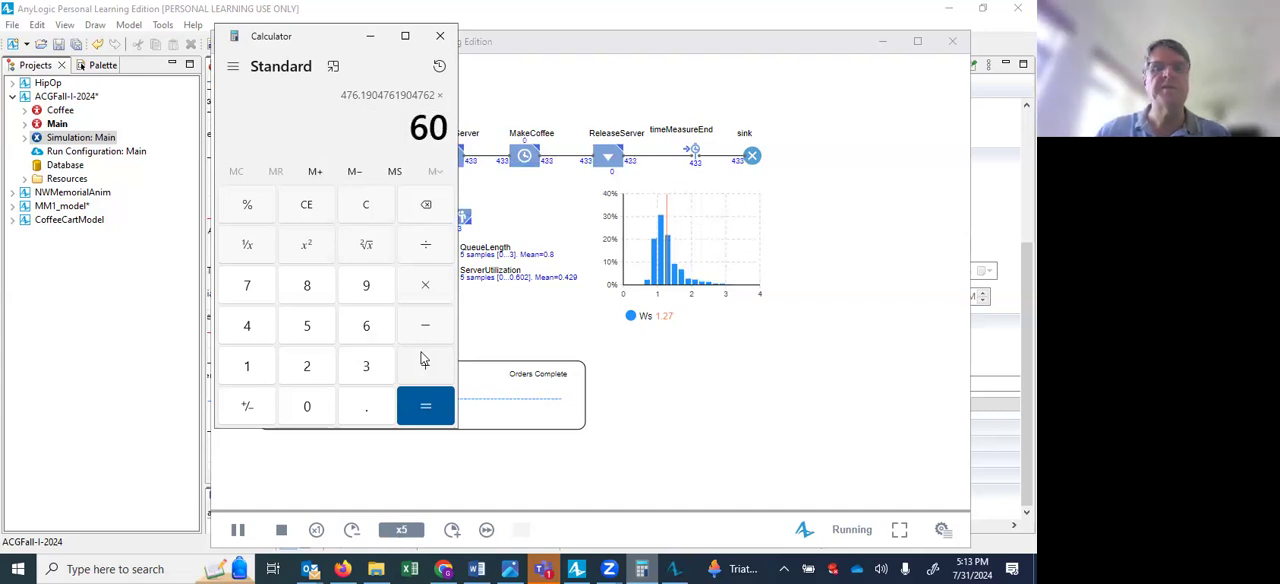
key(Return)
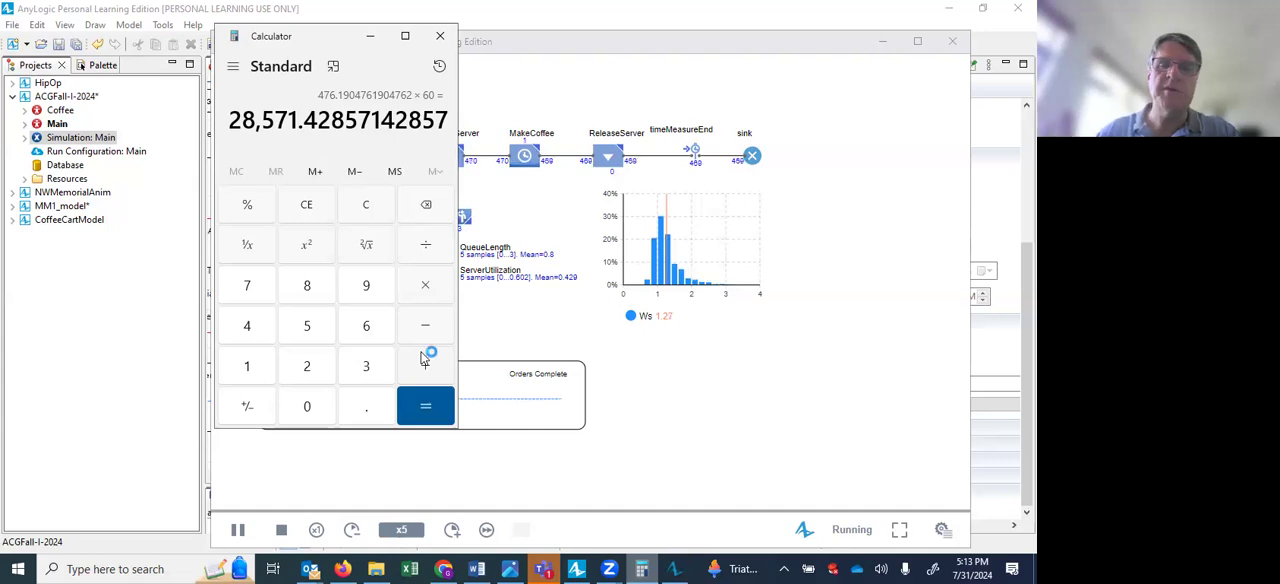
Back in the running simulation, use the developer panel to set a pause at 50000 and run as fast as possible in virtual time.
click(535, 458)
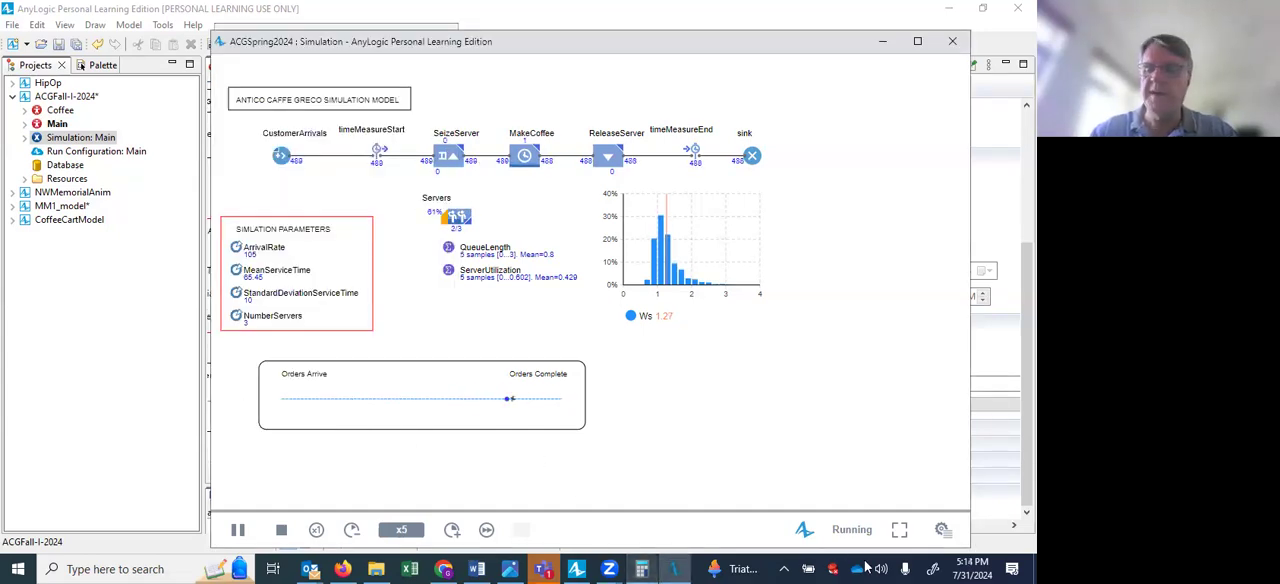
click(943, 529)
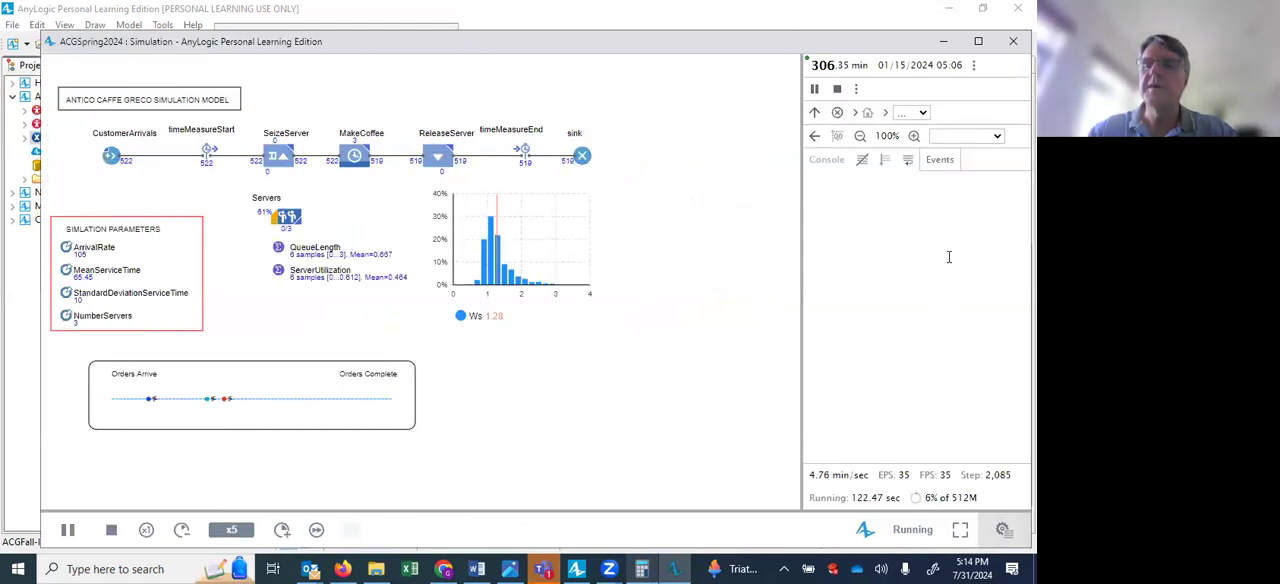
click(856, 90)
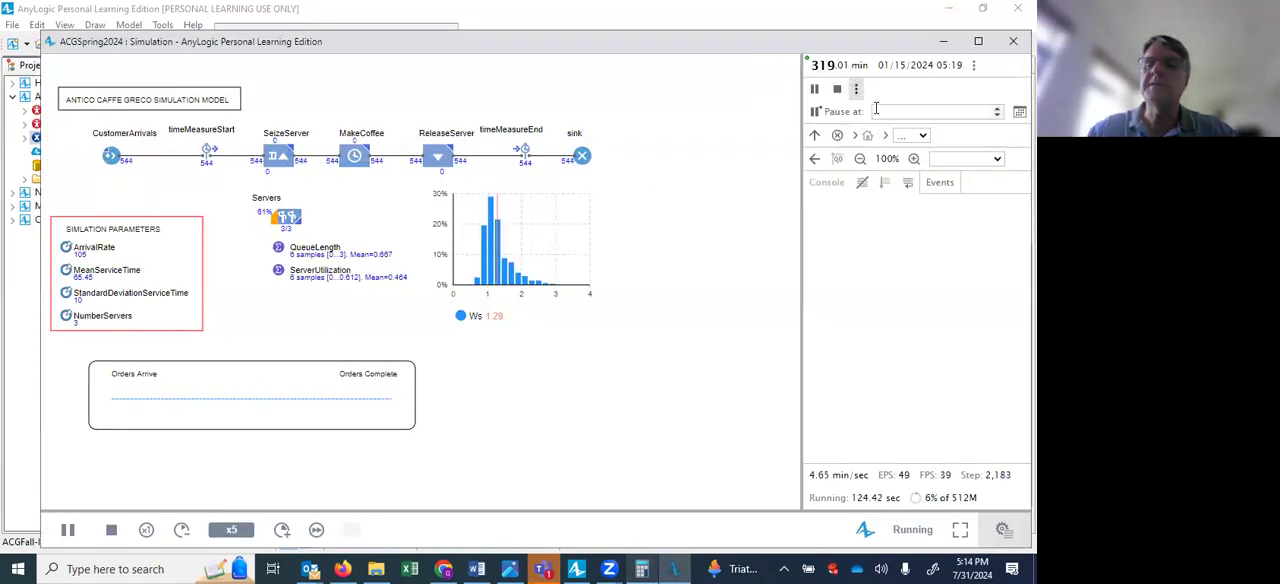
text(50000)
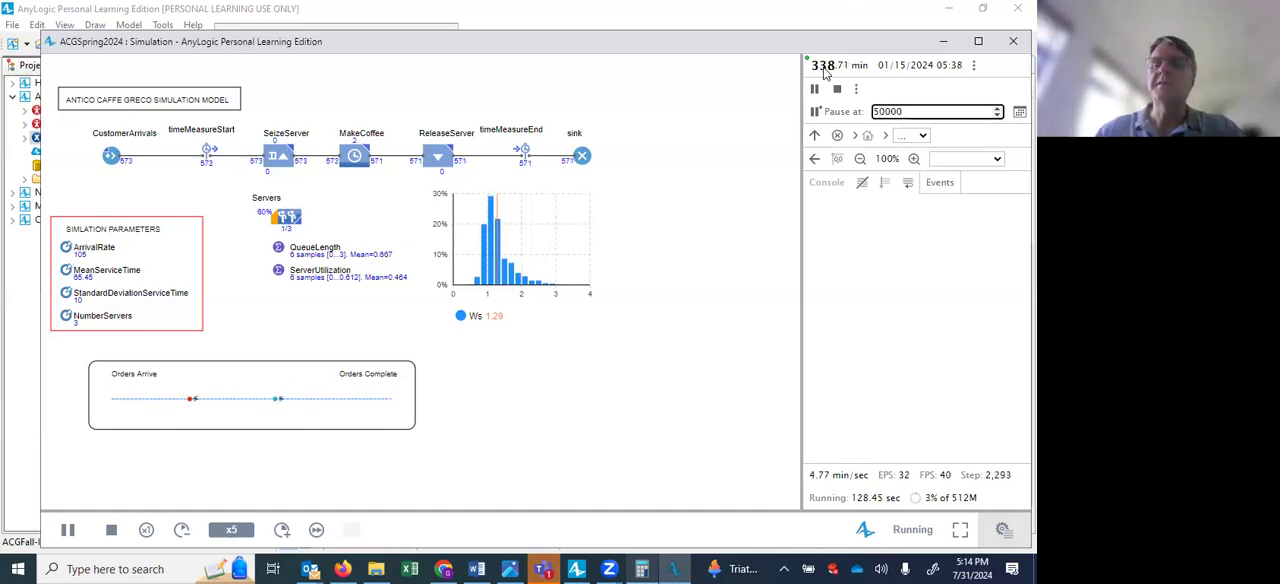
key(Return)
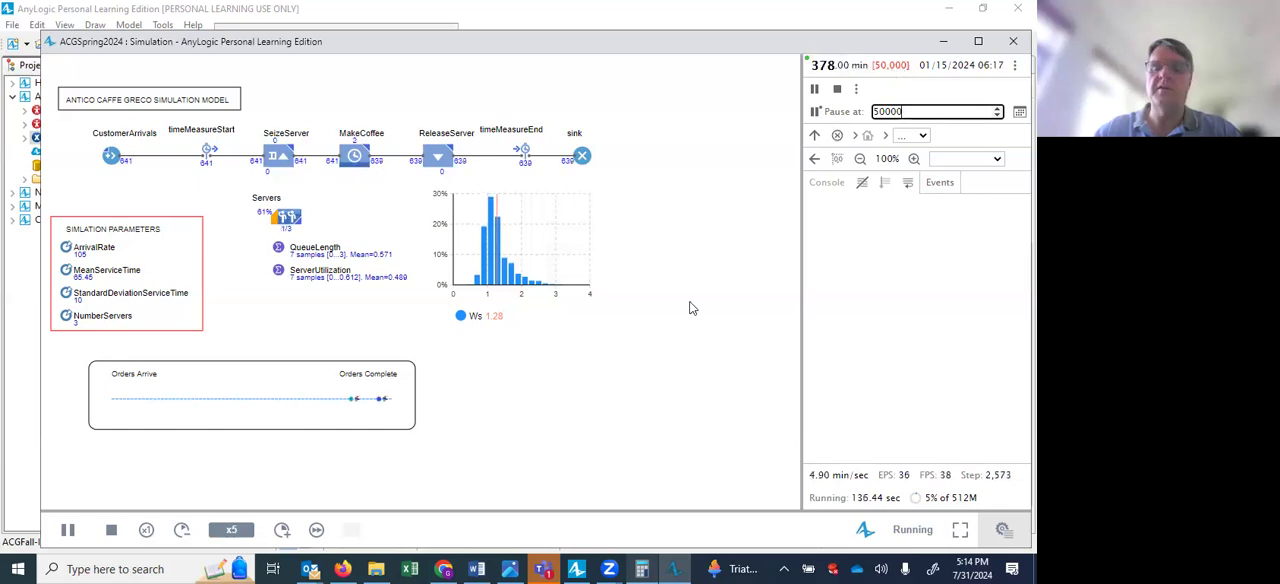
click(316, 532)
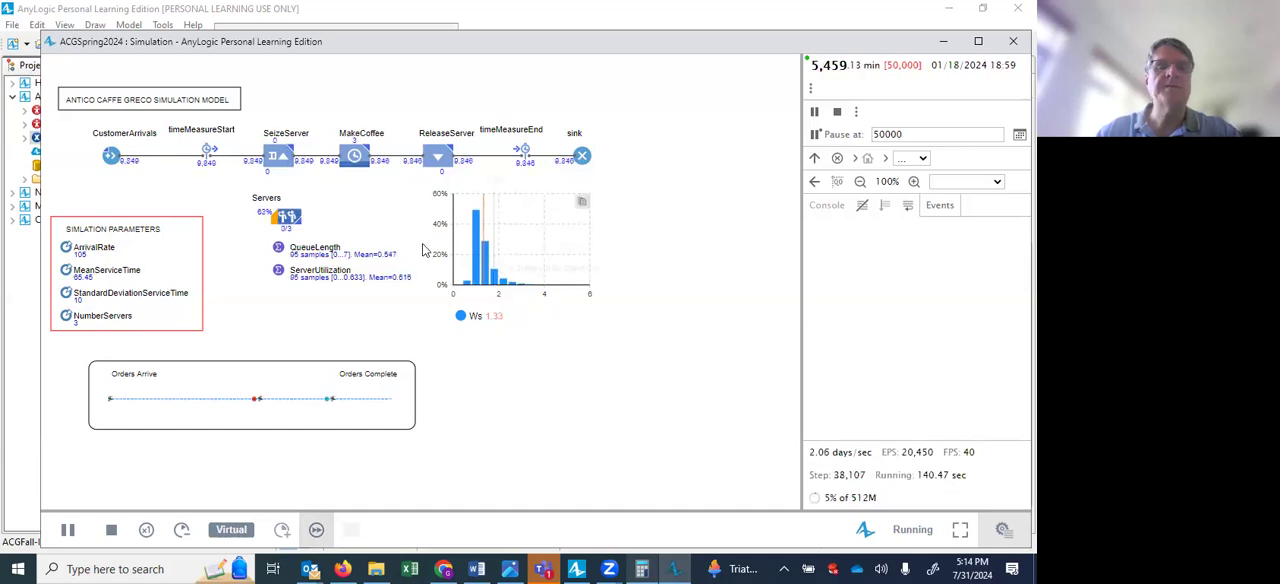